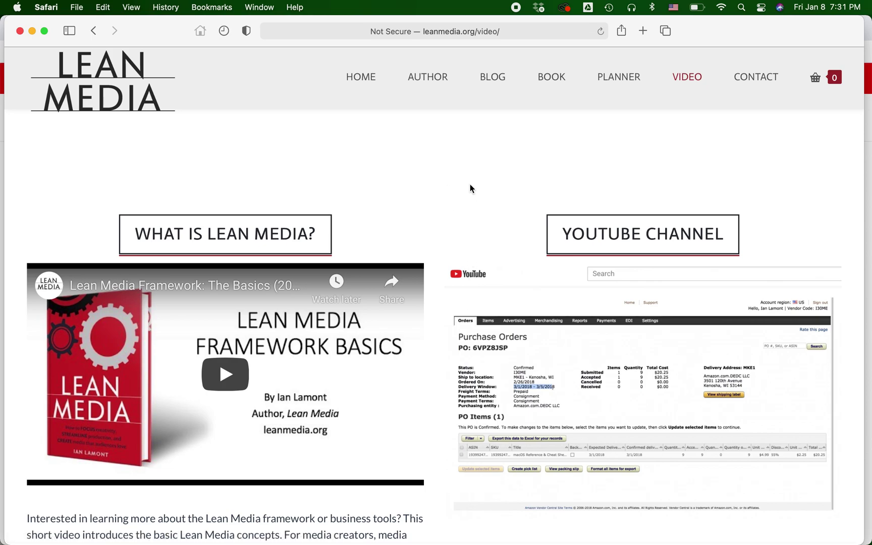
Switch from Safari to Google Chrome, which shows the cheatsheets.store home page.
key("super+Tab")
key("super+Tab")
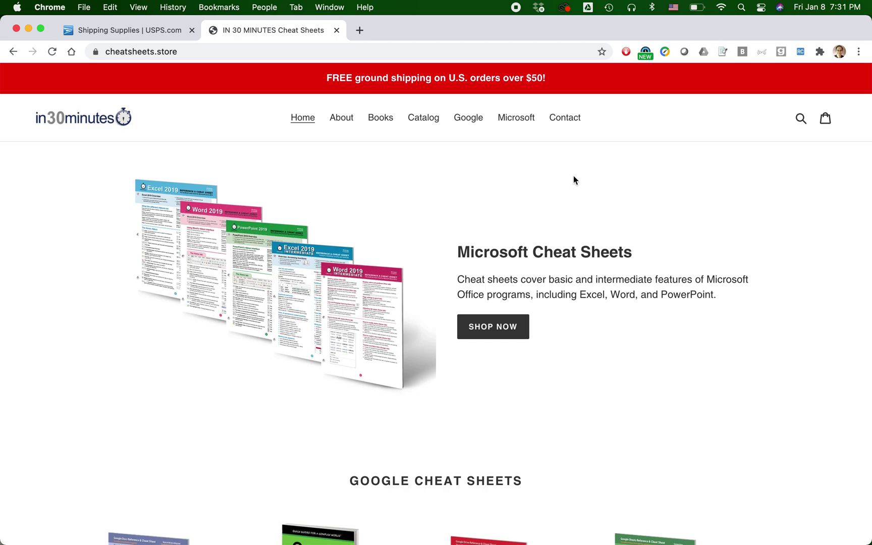
scroll(573, 180, "down", 2)
scroll(573, 180, "up", 2)
scroll(598, 271, "down", 3)
scroll(599, 271, "down", 10)
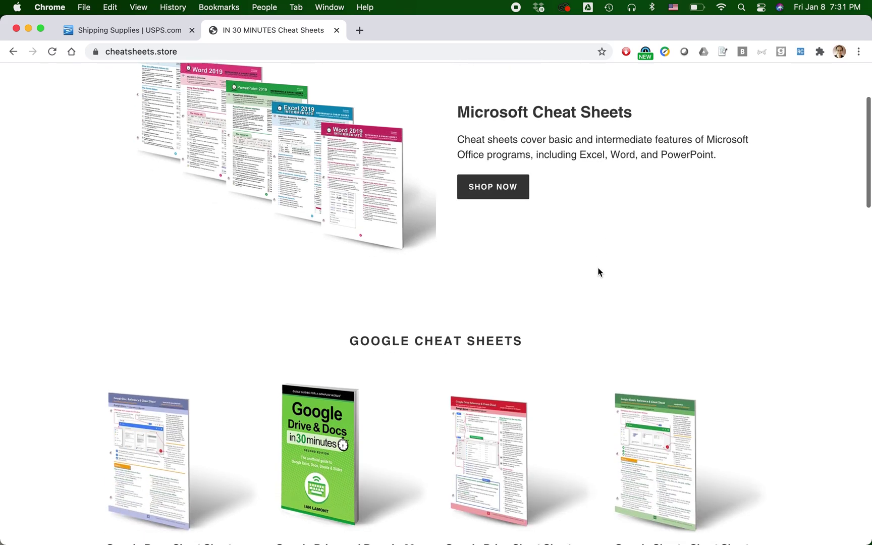
scroll(598, 272, "up", 2)
scroll(598, 272, "up", 8)
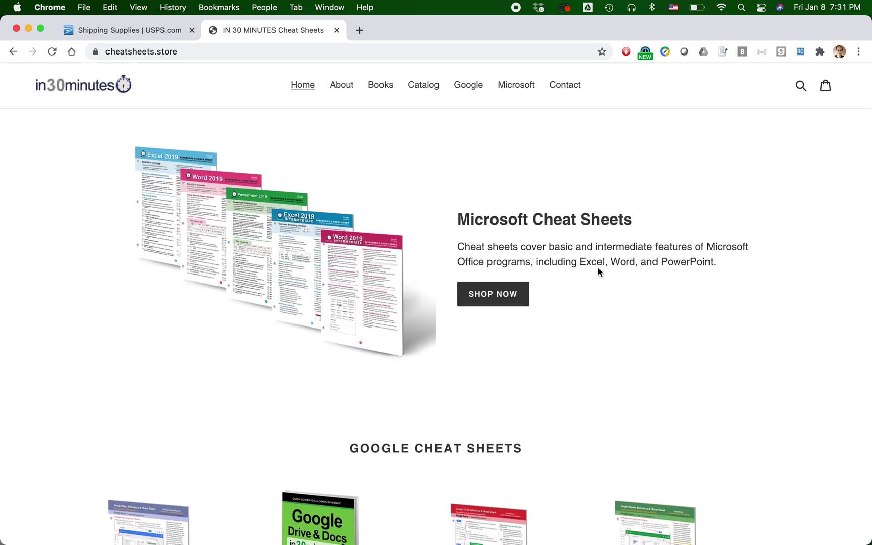
scroll(599, 271, "down", 2)
scroll(598, 272, "up", 3)
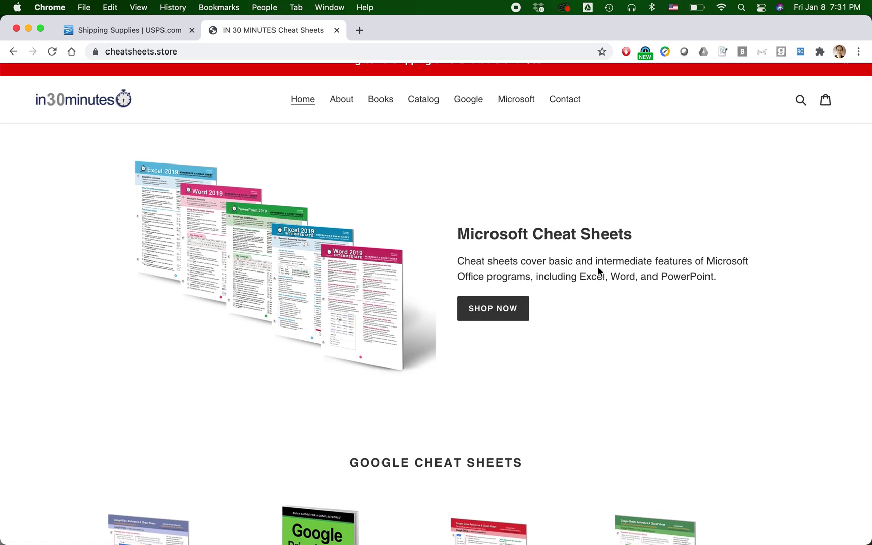
Switch to Firefox and open Settings > Shipping and delivery in the Shopify admin.
key("super+Tab")
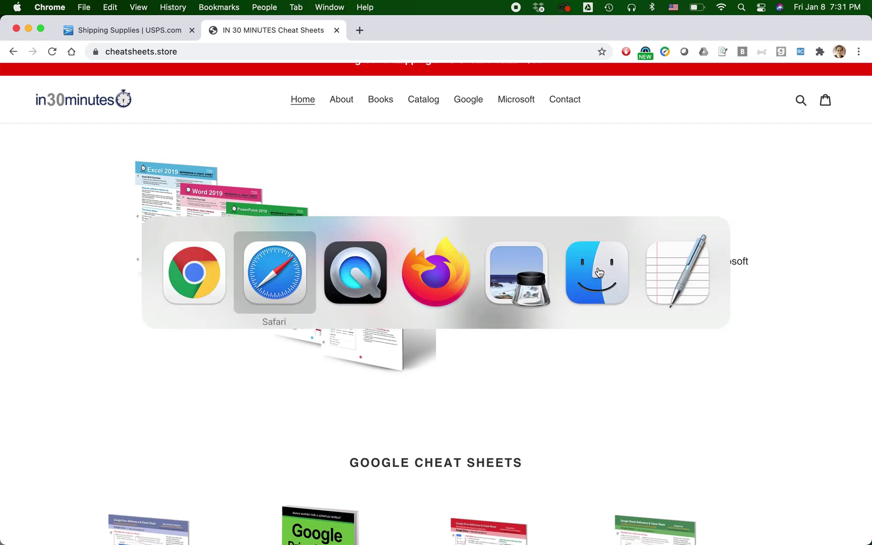
key("super+Tab")
key("super+Tab")
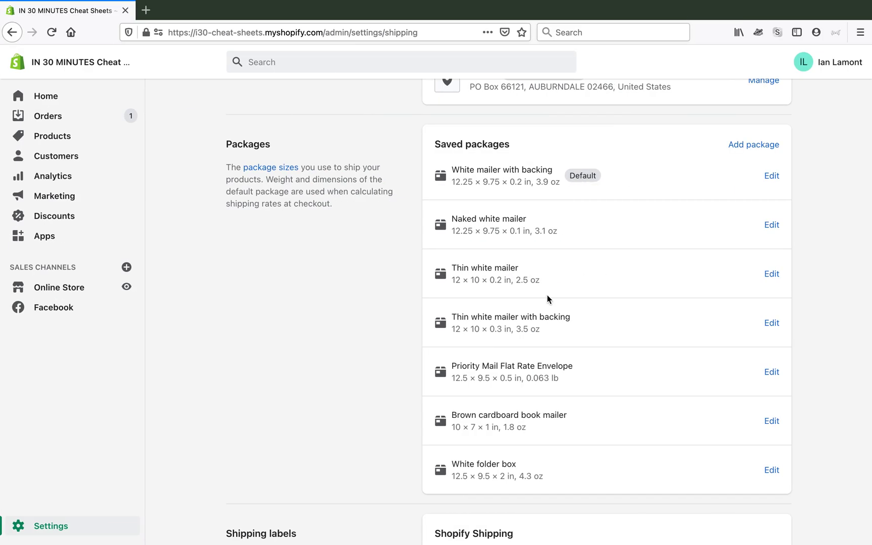
scroll(332, 337, "up", 7)
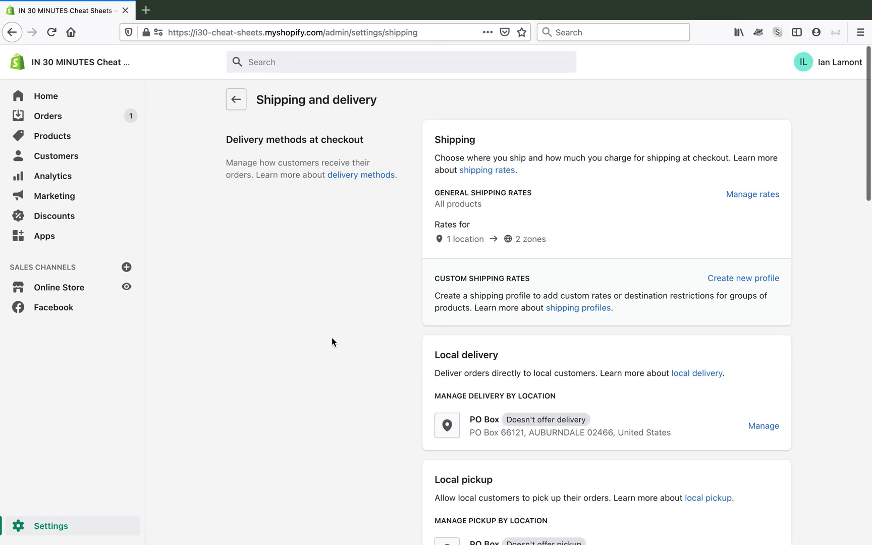
left_click(61, 528)
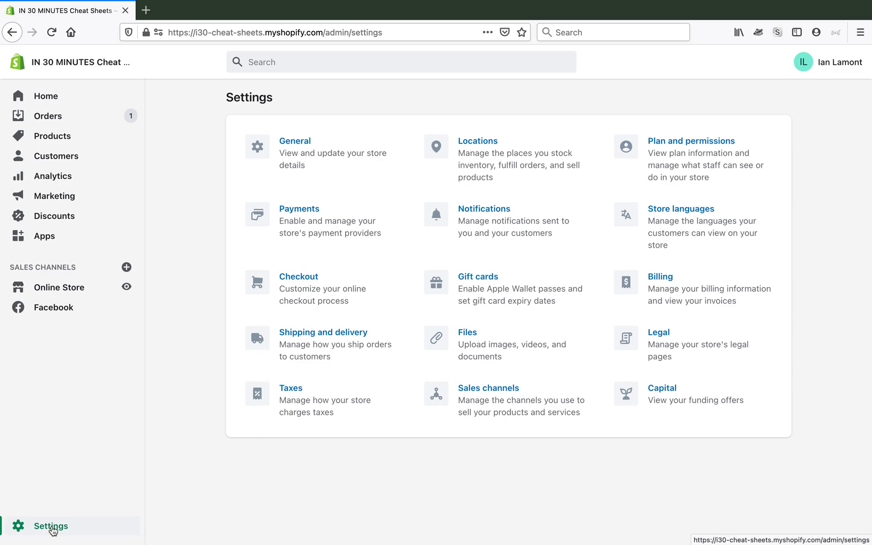
left_click(52, 529)
left_click(314, 333)
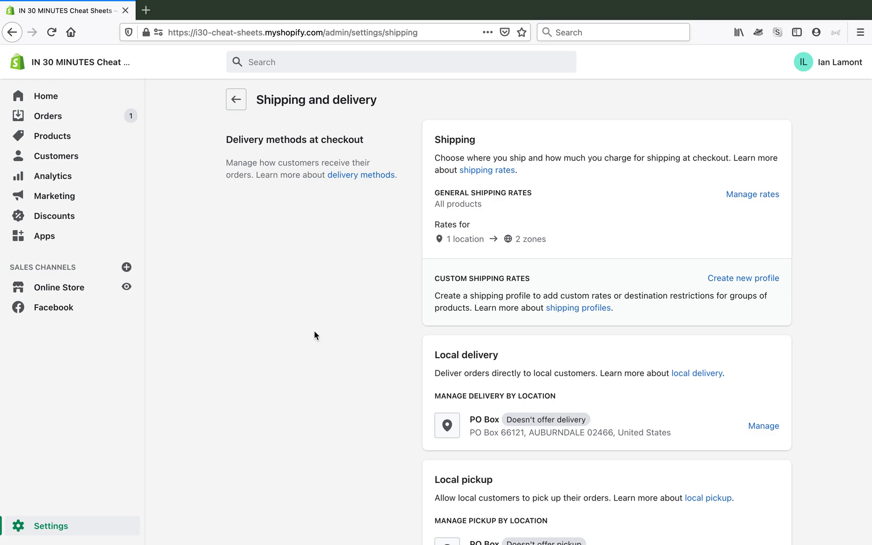
scroll(361, 302, "down", 3)
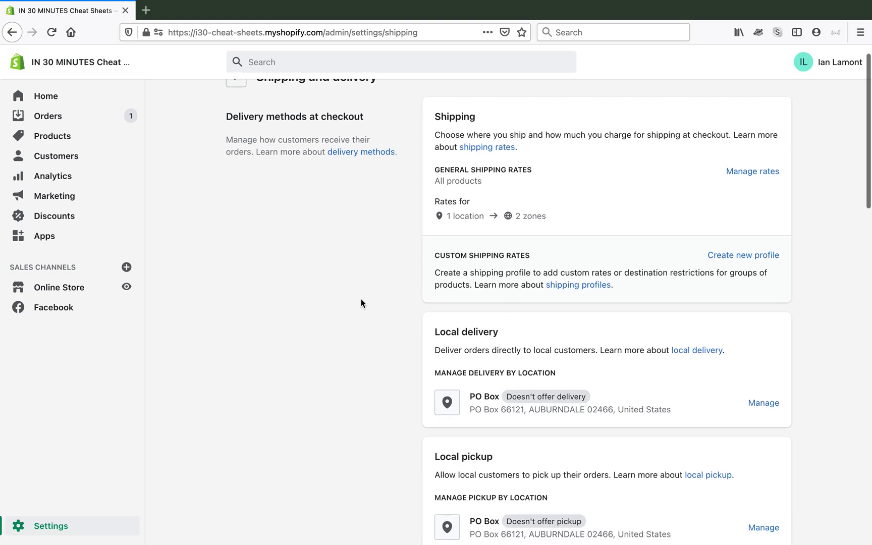
scroll(361, 303, "up", 1)
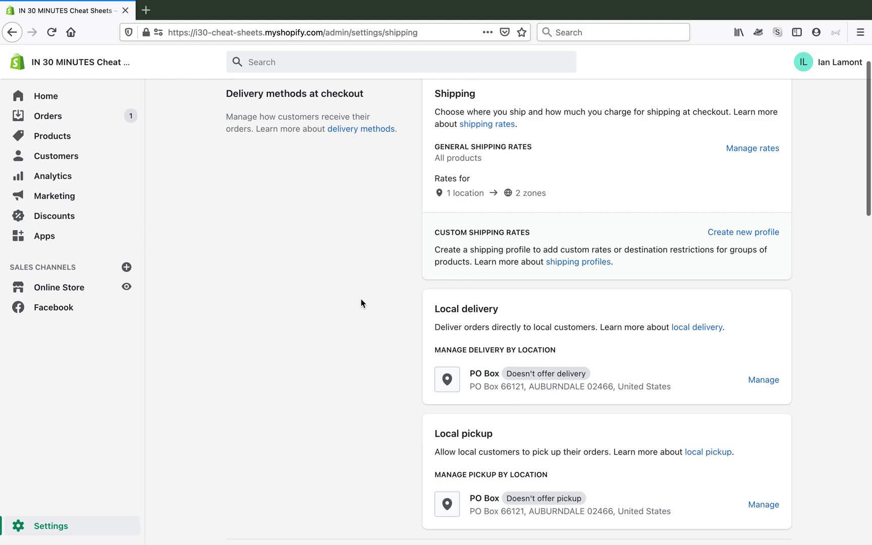
Switch to Chrome's Shipping Supplies | USPS.com tab and browse the Priority Mail boxes and envelopes.
key("super+Tab")
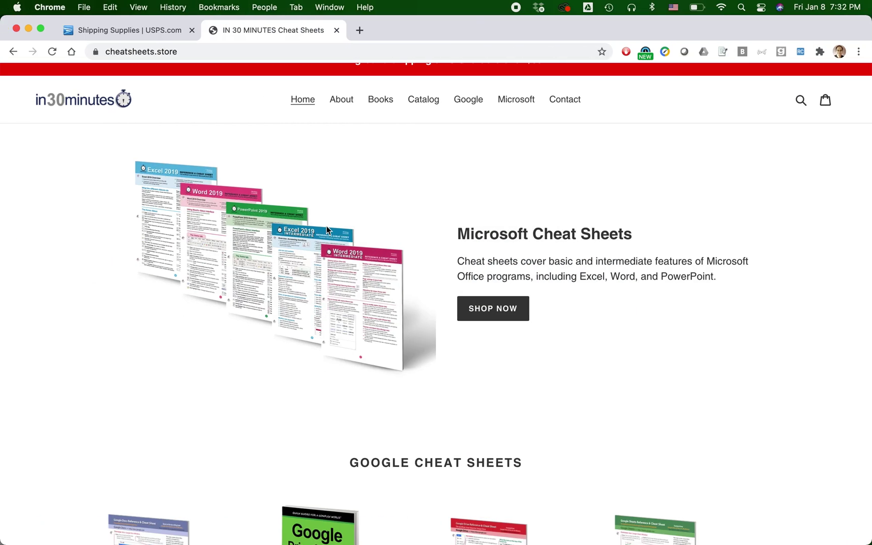
left_click(162, 30)
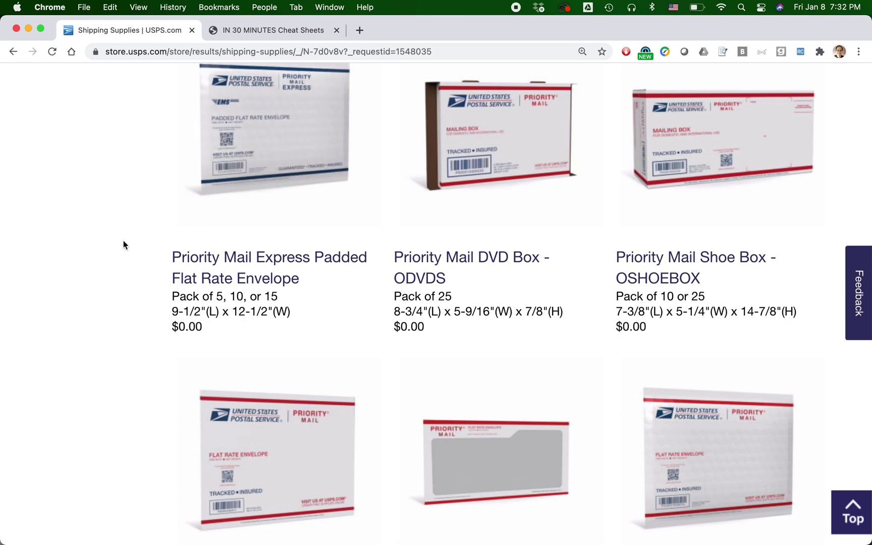
scroll(123, 245, "up", 8)
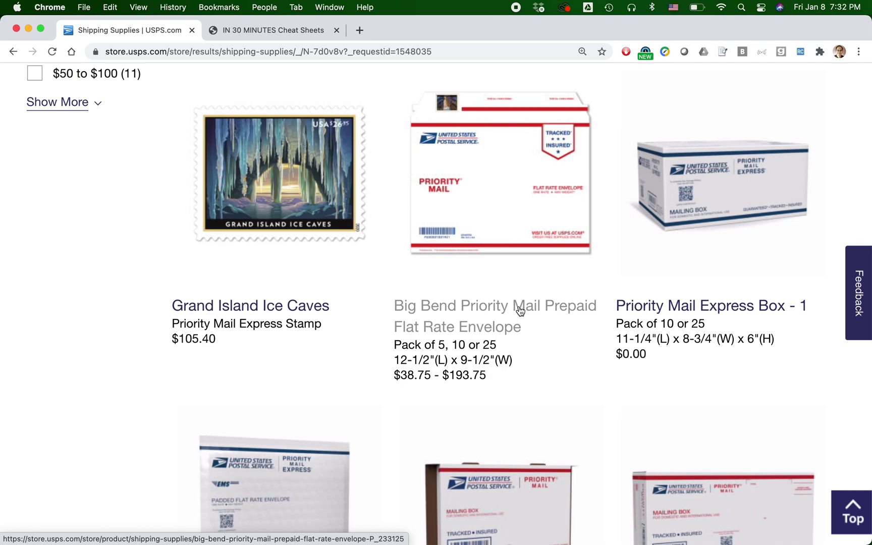
scroll(520, 310, "down", 5)
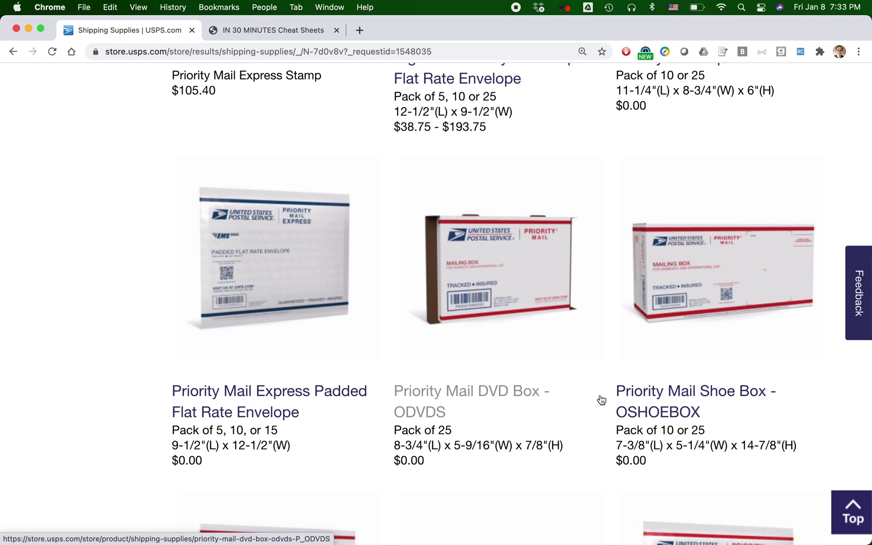
mouse_move(779, 317)
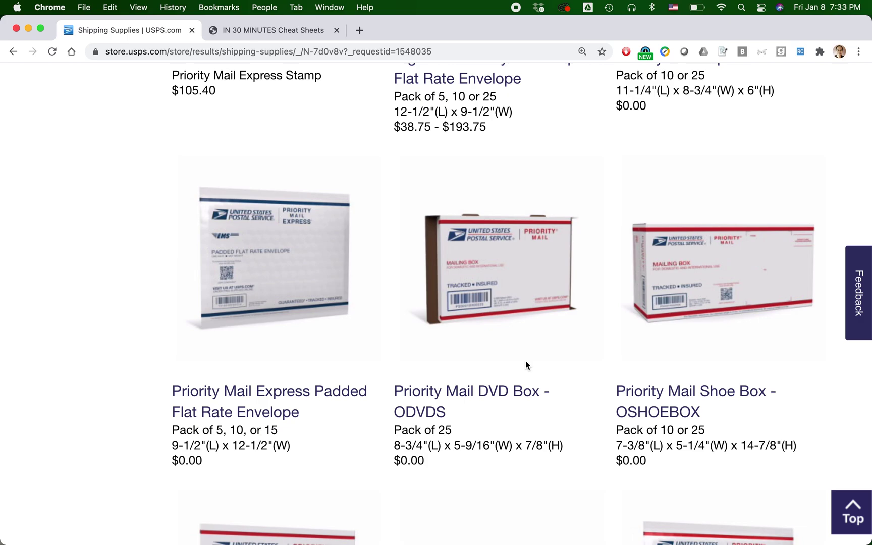
scroll(525, 361, "down", 1)
mouse_move(678, 293)
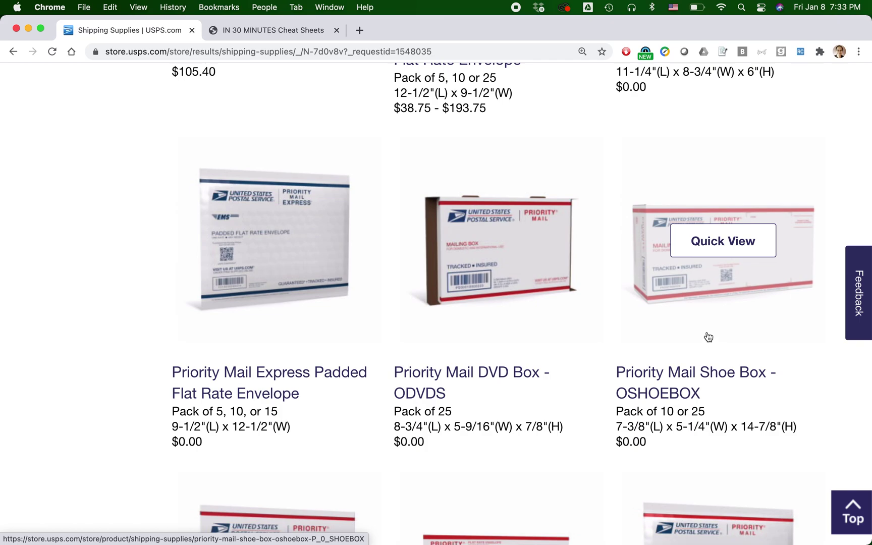
Find the Dual-Use Priority Mail Medium Tube (38-3/16 × 6-1/4 × 4-1/4 in), then return to Shopify.
scroll(708, 337, "down", 1)
scroll(707, 337, "down", 10)
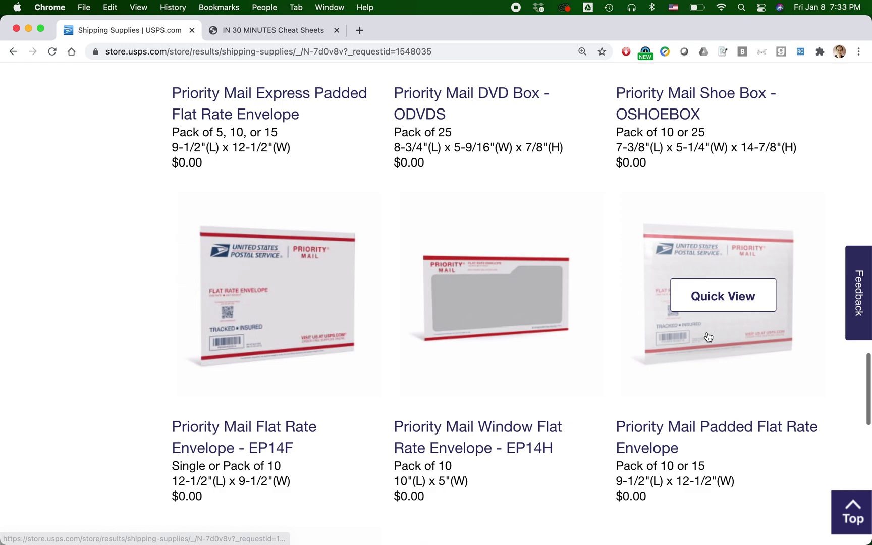
scroll(708, 337, "down", 2)
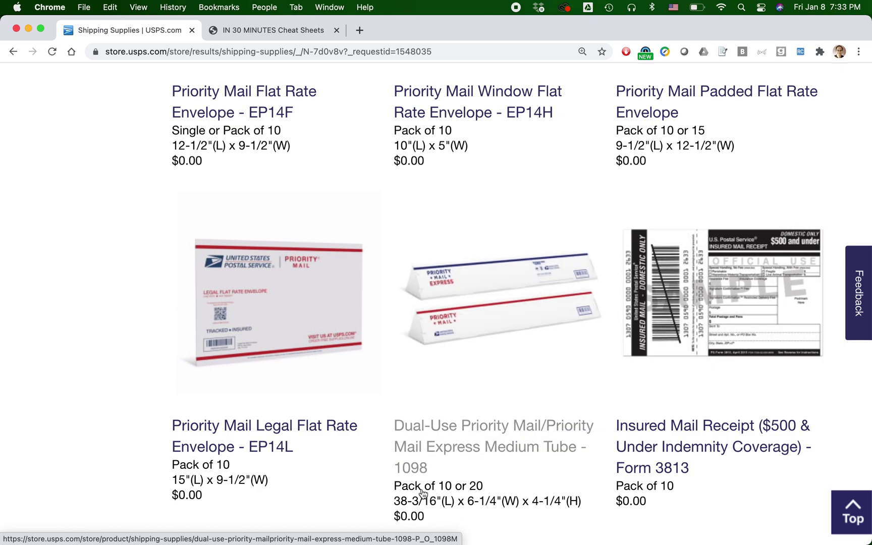
mouse_move(450, 354)
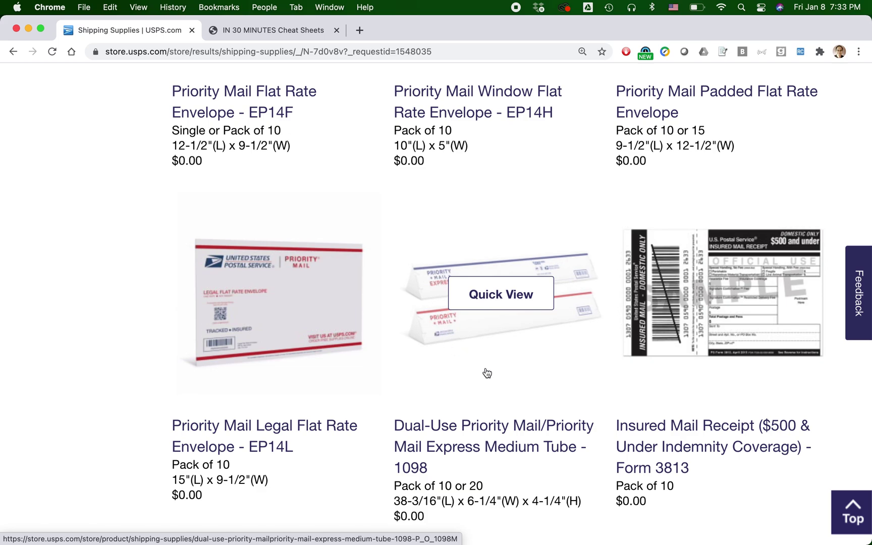
scroll(487, 372, "down", 2)
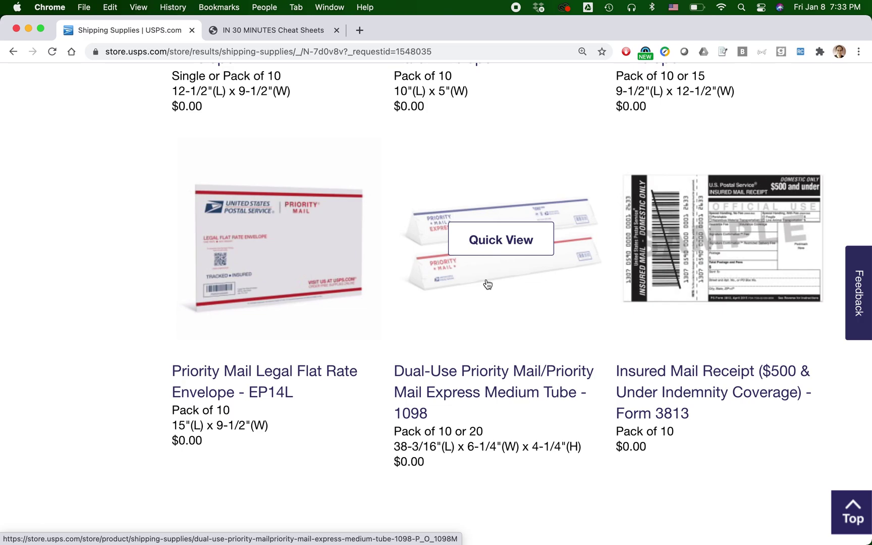
key("super+Tab")
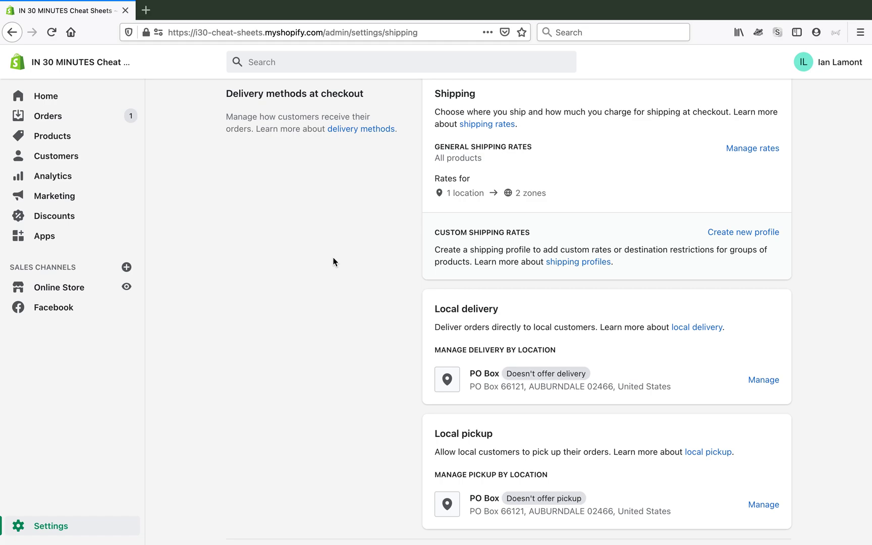
Open the General profile's Carrier and app rates (2) for the US Cheat Sheets Zone and the USPS row menu.
scroll(333, 262, "down", 1)
scroll(334, 262, "up", 2)
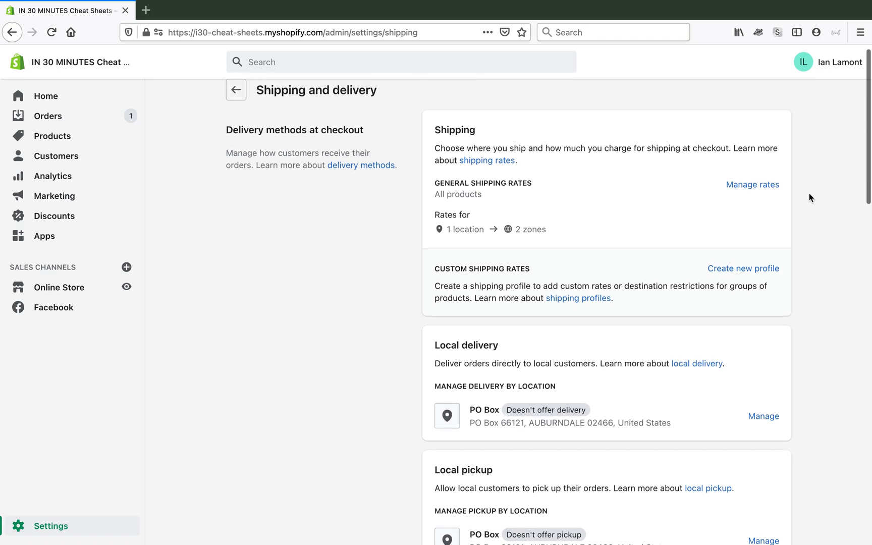
left_click(746, 185)
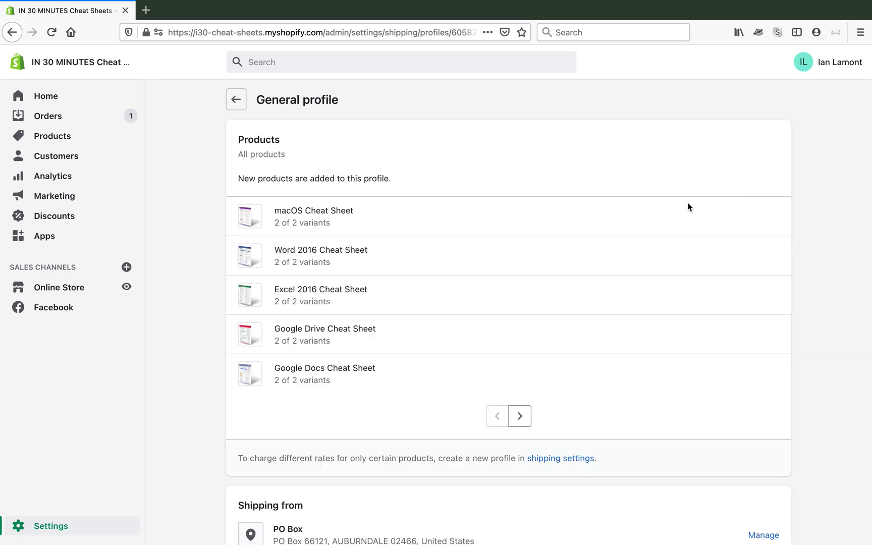
scroll(576, 257, "down", 7)
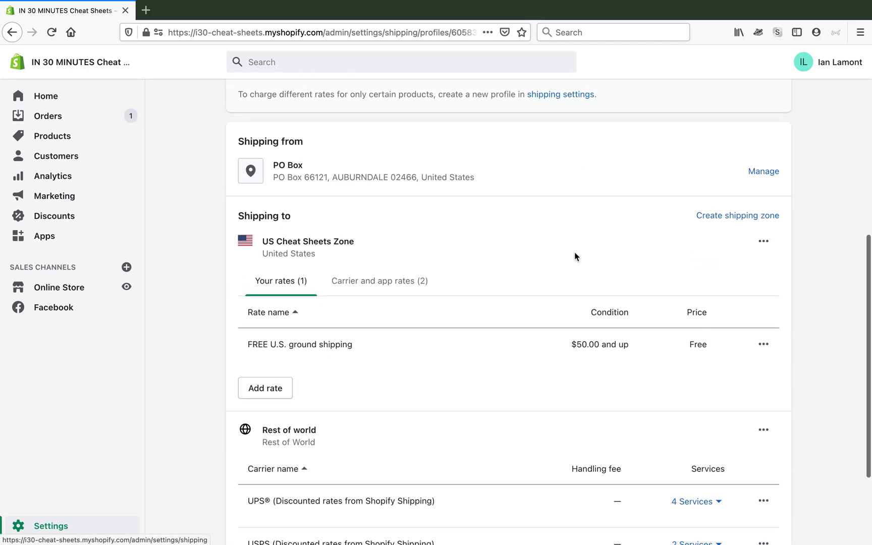
left_click(376, 281)
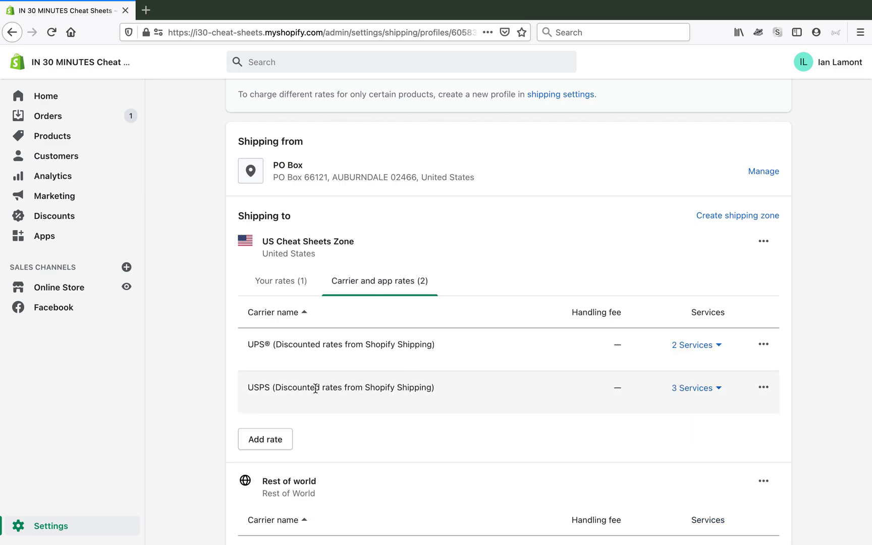
left_click(765, 387)
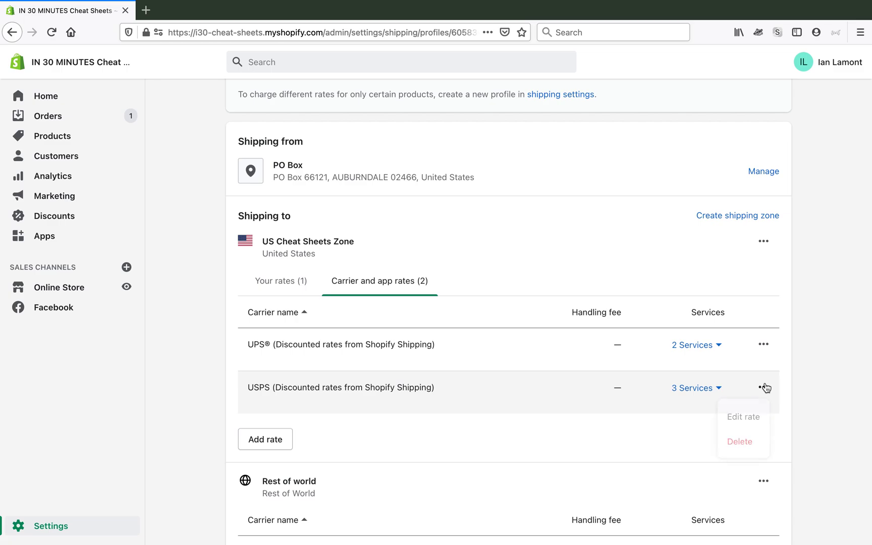
Choose Edit rate for USPS, glance at the USPS store in Chrome, and return to the dialog.
left_click(759, 418)
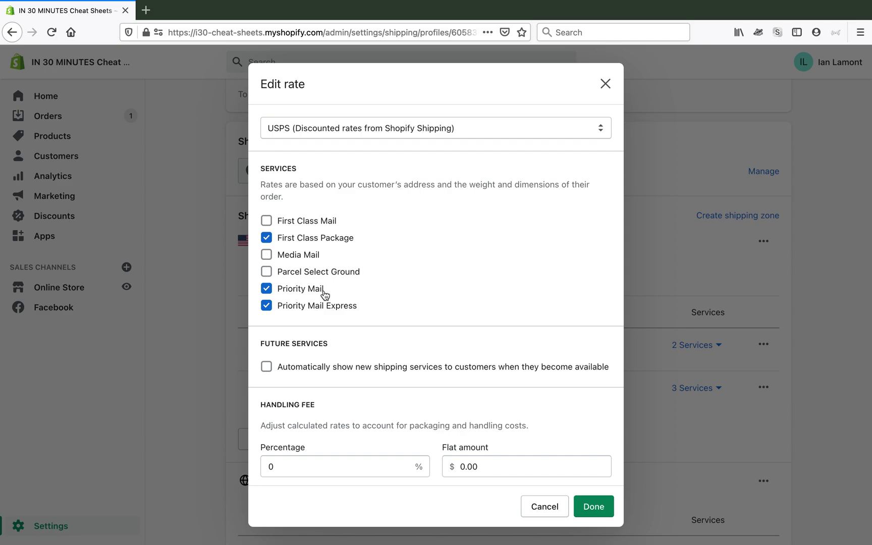
key("super+Tab")
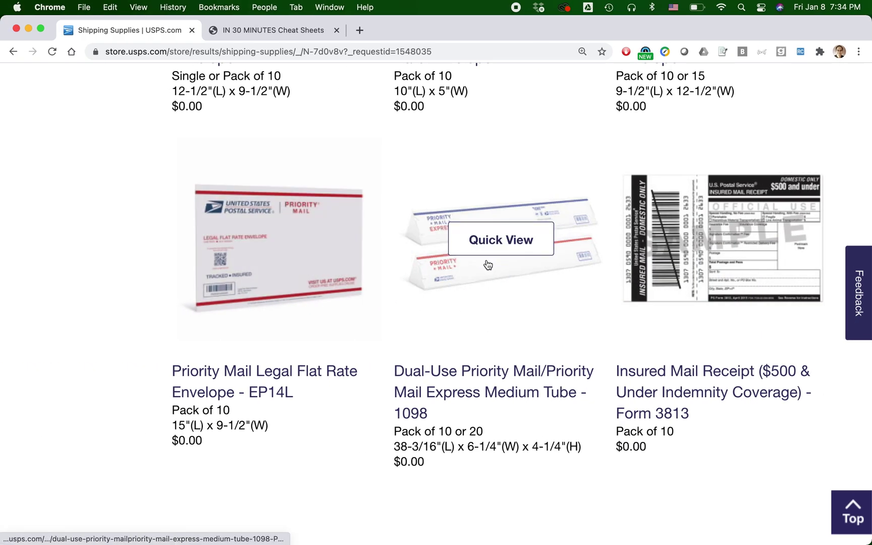
scroll(487, 265, "up", 5)
scroll(488, 265, "up", 2)
scroll(486, 265, "down", 1)
key("ctrl+Right")
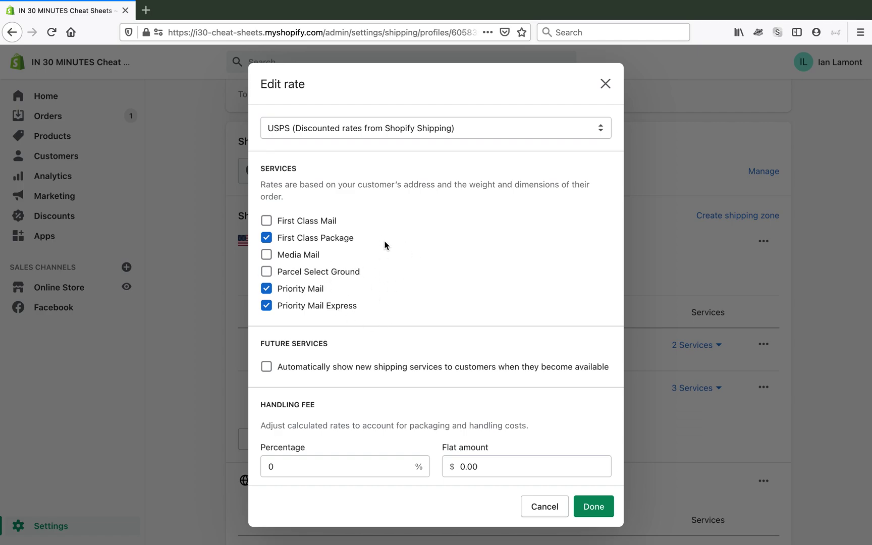
Cancel the USPS rate edit, go back to Shipping and delivery, and scroll to Saved packages.
left_click(546, 507)
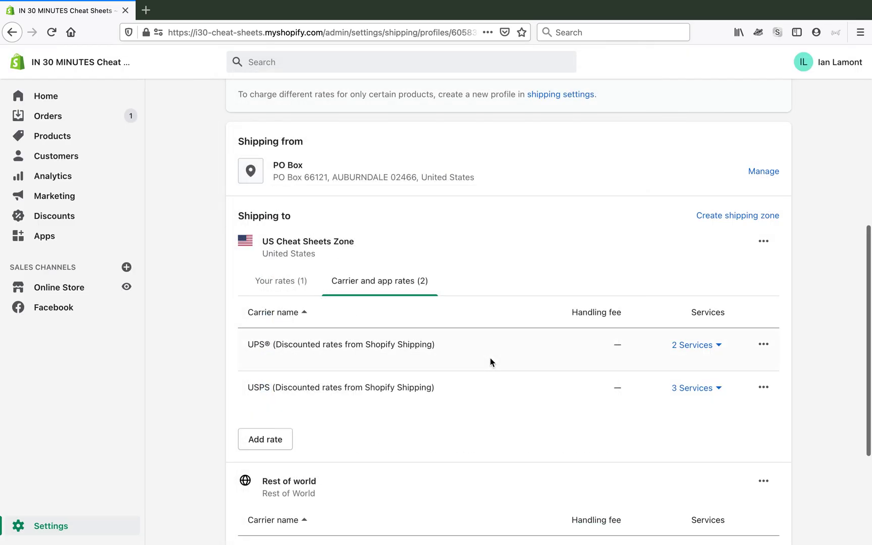
scroll(490, 358, "down", 3)
scroll(490, 362, "up", 10)
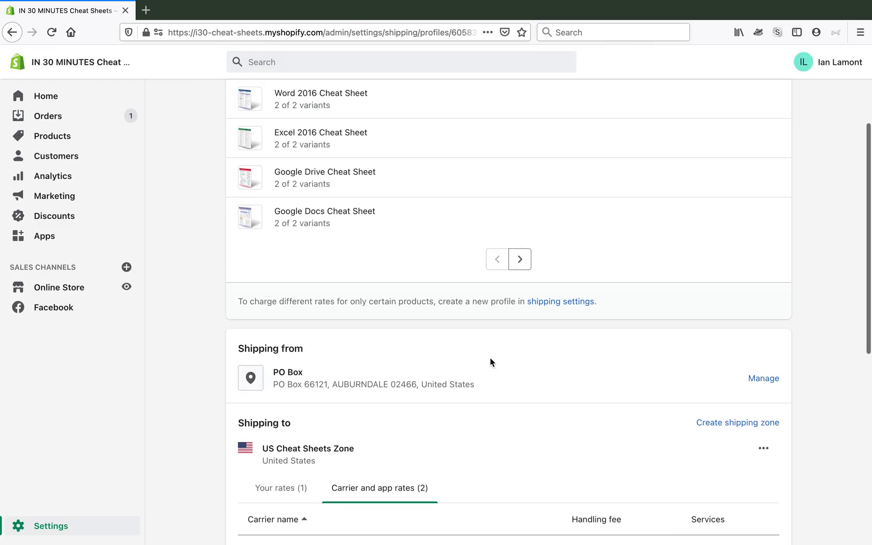
left_click(236, 100)
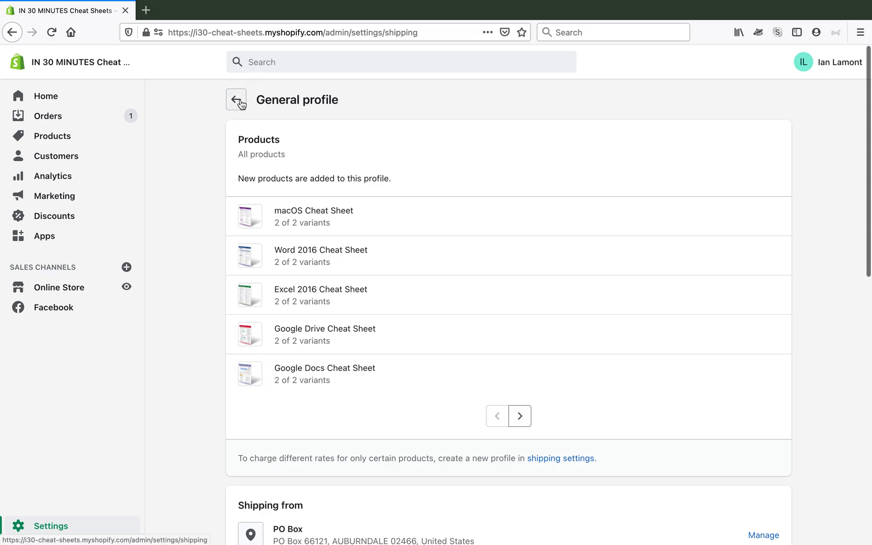
scroll(281, 272, "down", 5)
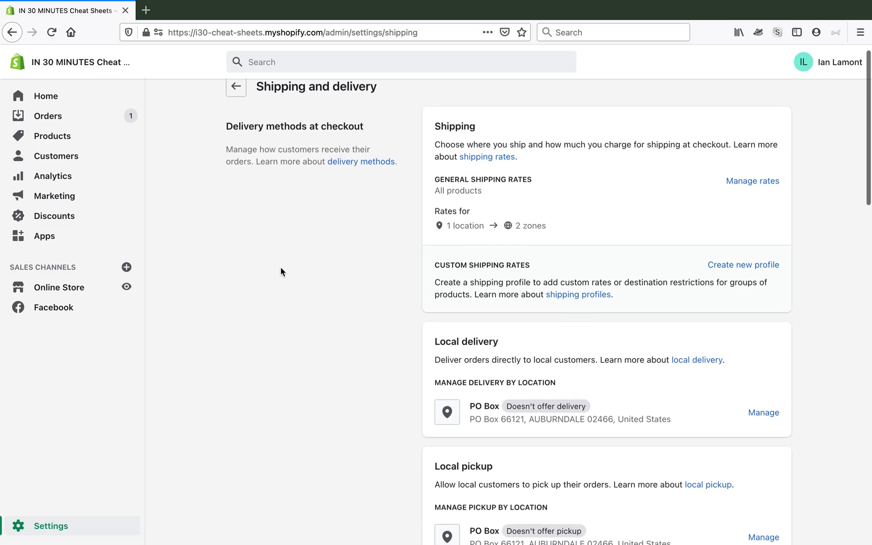
scroll(281, 268, "down", 3)
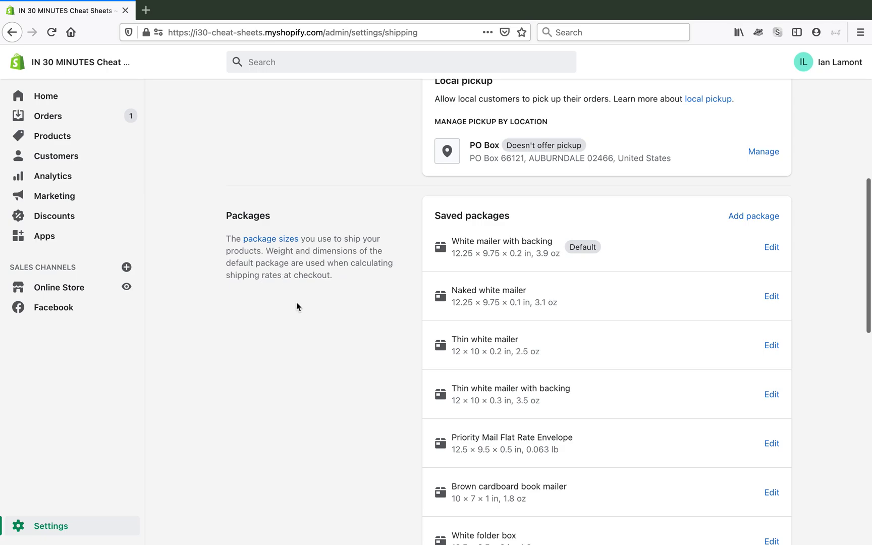
scroll(298, 299, "down", 2)
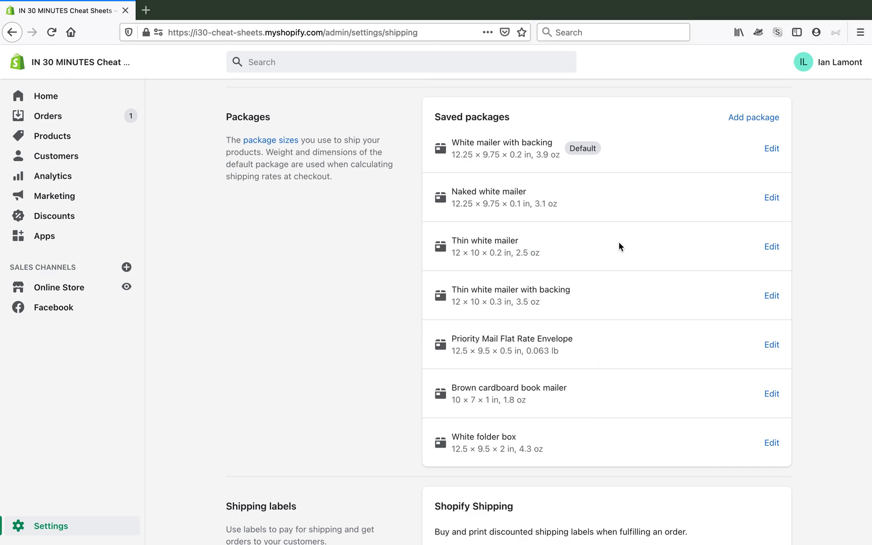
Start adding a package and expand the USPS carrier package types.
left_click(739, 119)
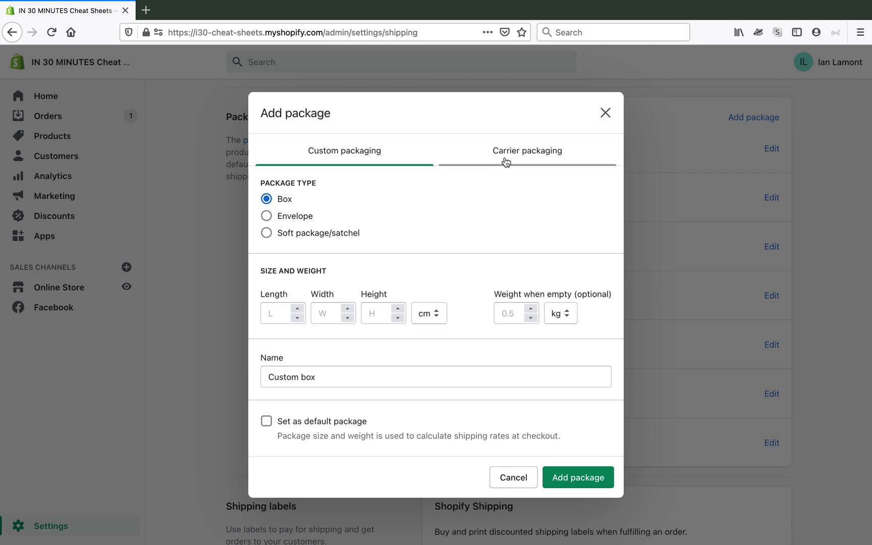
left_click(537, 158)
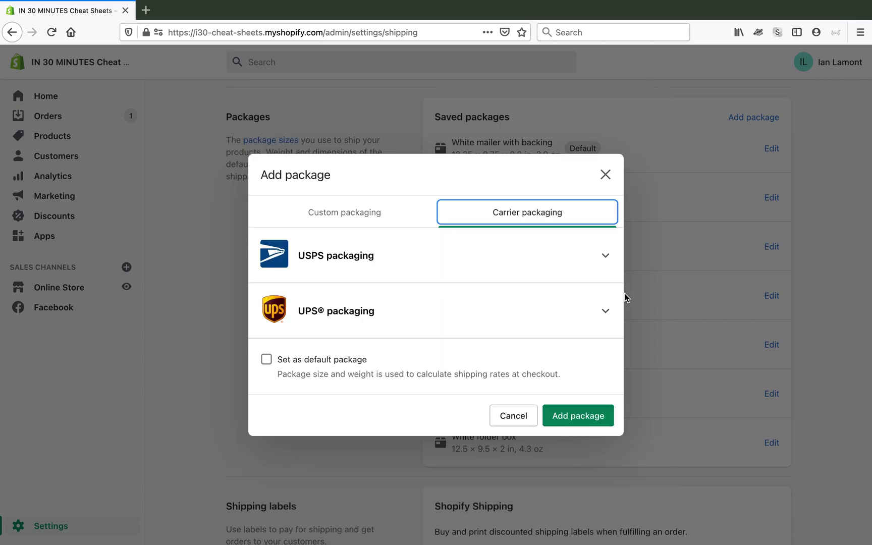
left_click(607, 259)
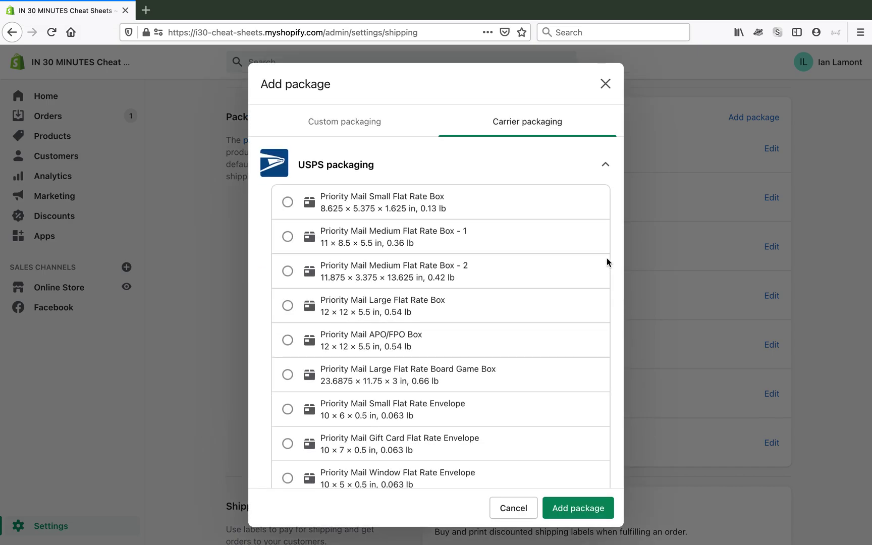
Browse the USPS package types, then cancel without adding any package.
scroll(590, 260, "down", 3)
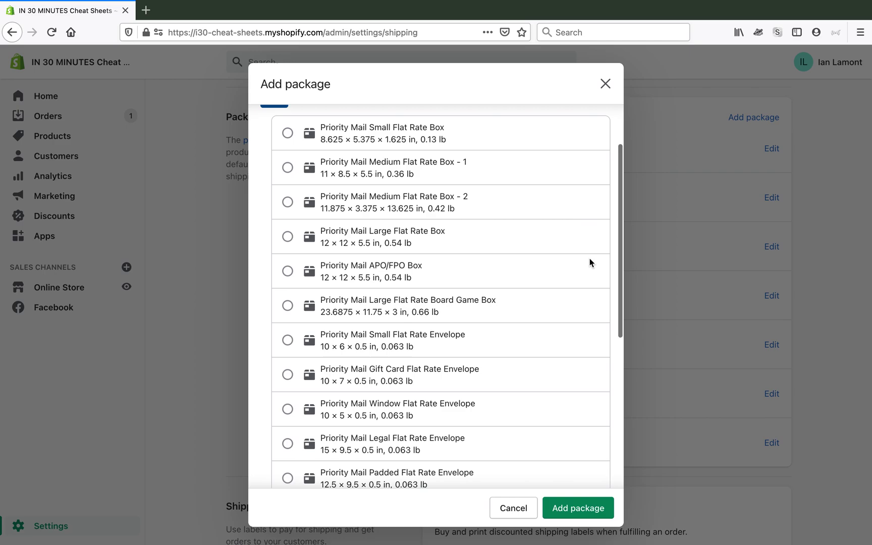
scroll(590, 263, "down", 1)
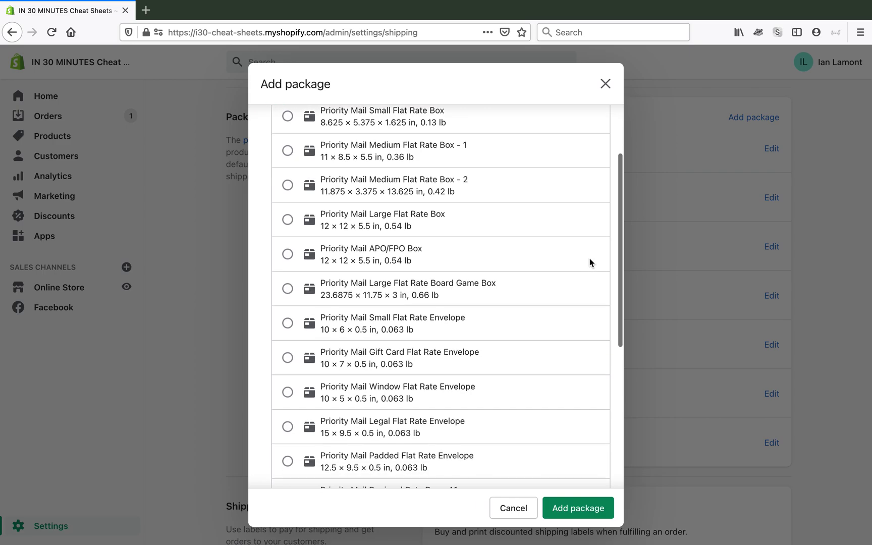
scroll(590, 263, "down", 1)
scroll(590, 262, "up", 1)
scroll(589, 263, "down", 1)
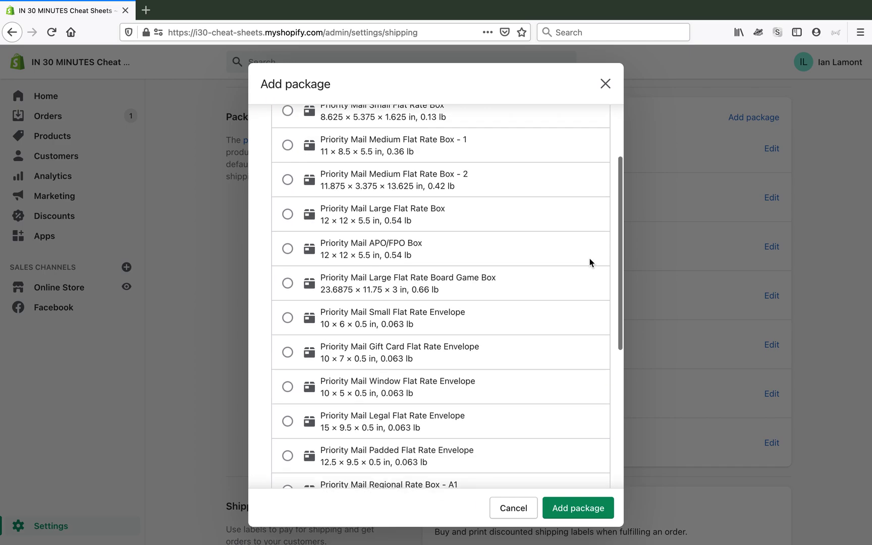
scroll(590, 262, "down", 6)
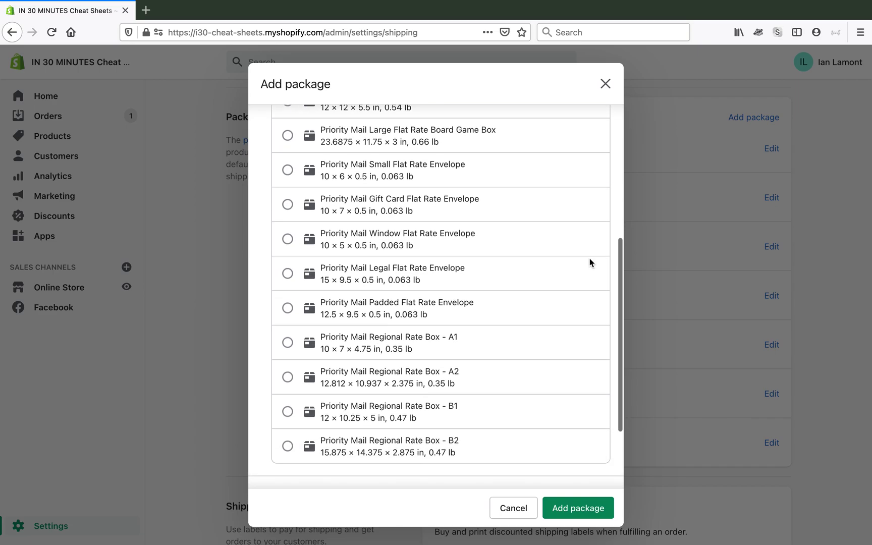
scroll(590, 263, "up", 1)
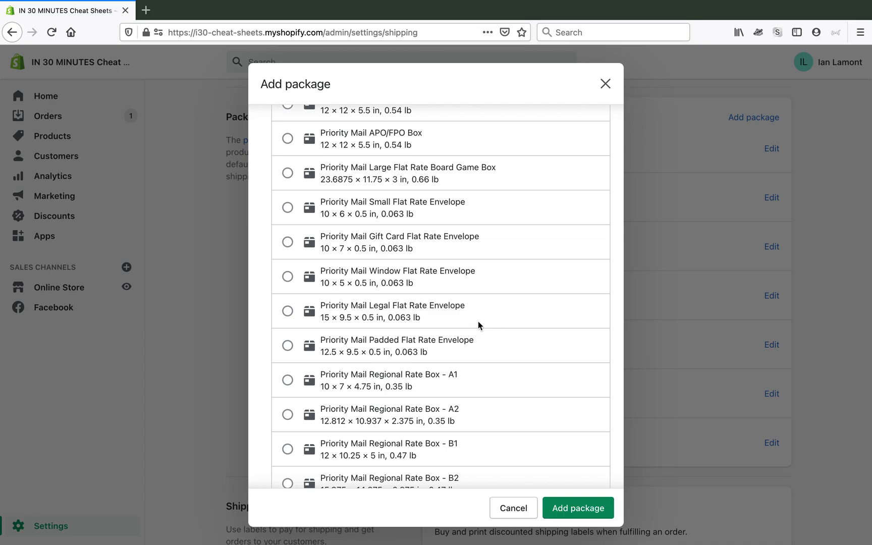
scroll(492, 305, "down", 5)
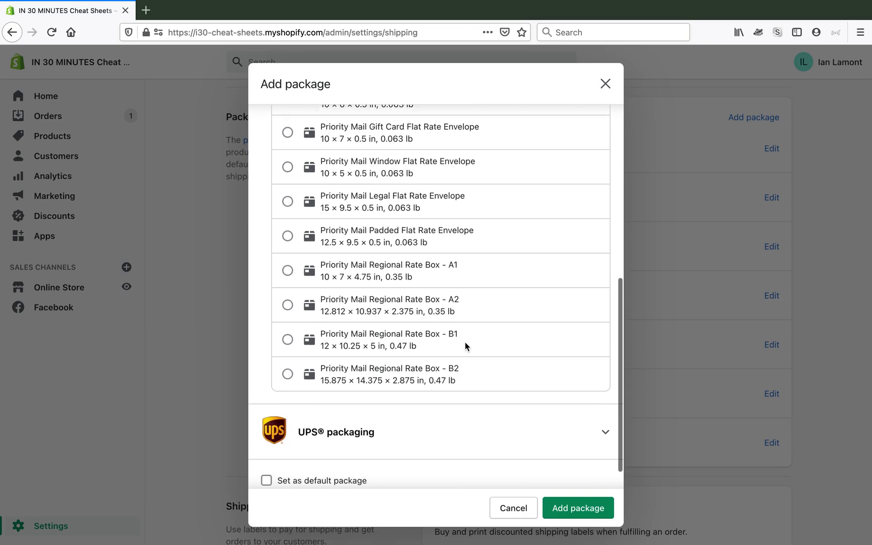
scroll(482, 340, "up", 3)
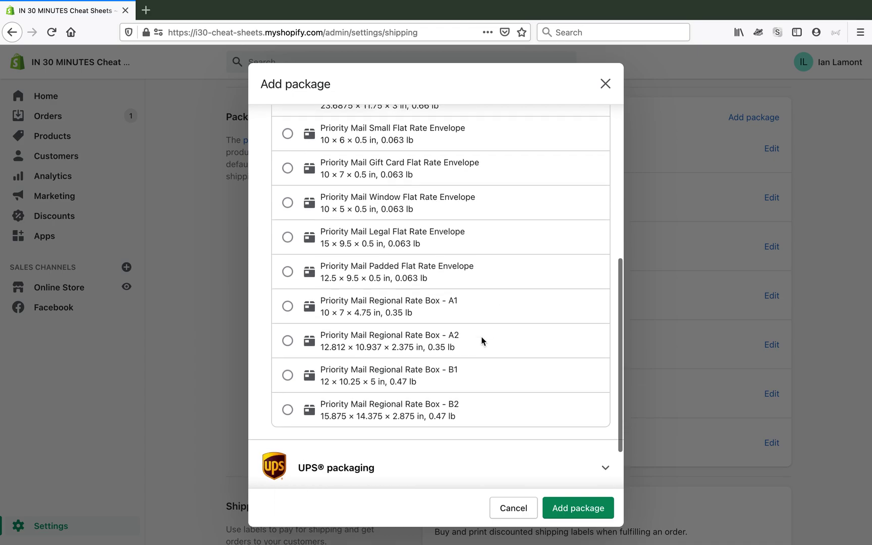
scroll(482, 340, "up", 4)
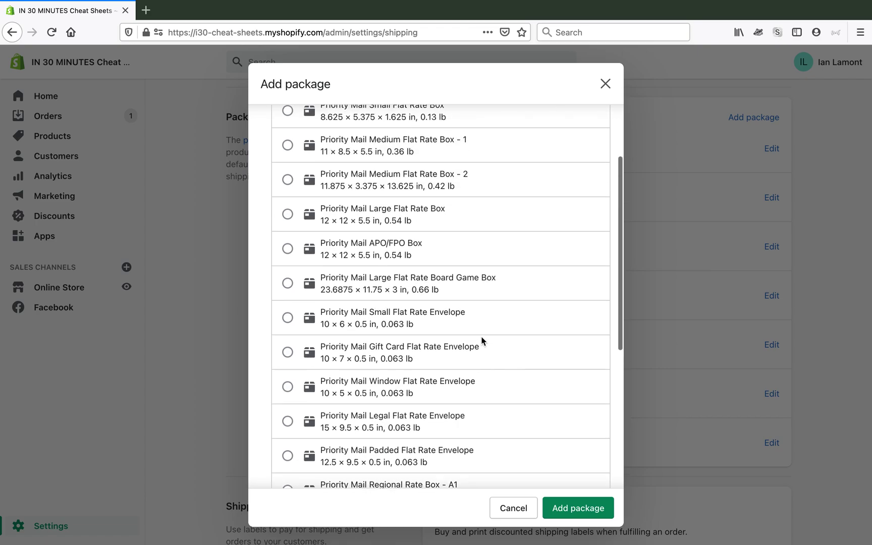
scroll(482, 340, "down", 6)
scroll(482, 341, "up", 5)
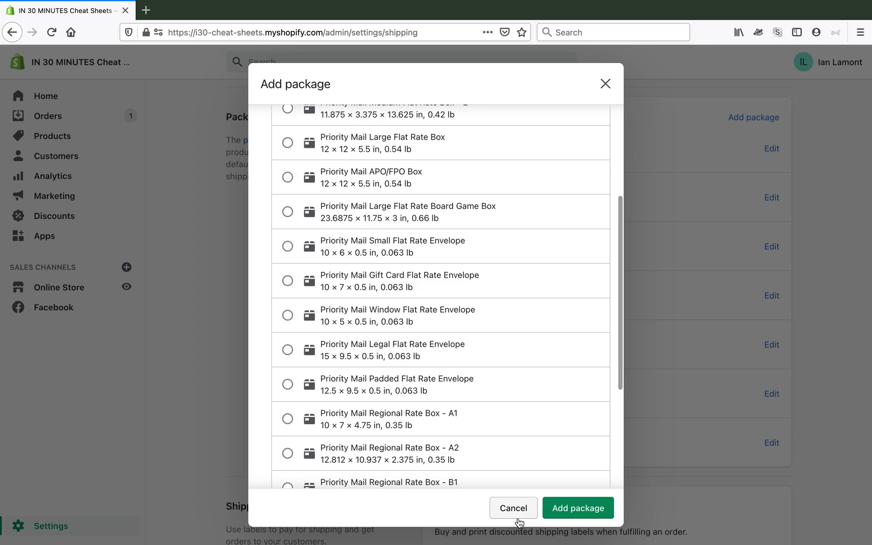
left_click(515, 510)
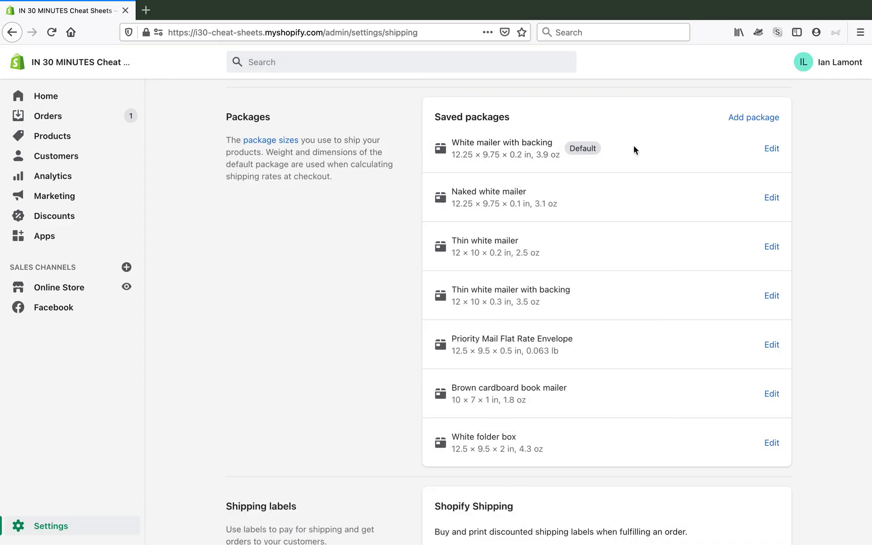
Open Add package again on the Custom packaging tab, with Box type and 'Custom box' prefilled.
left_click(740, 118)
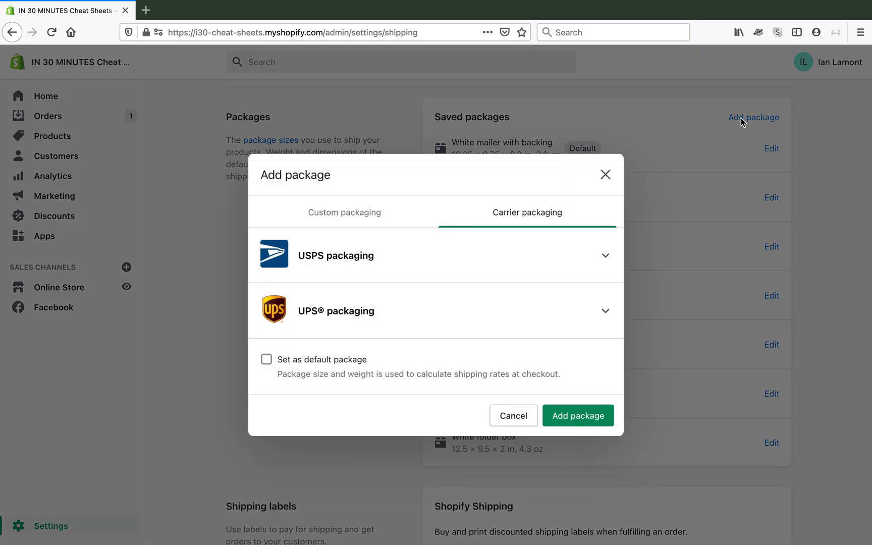
left_click(365, 213)
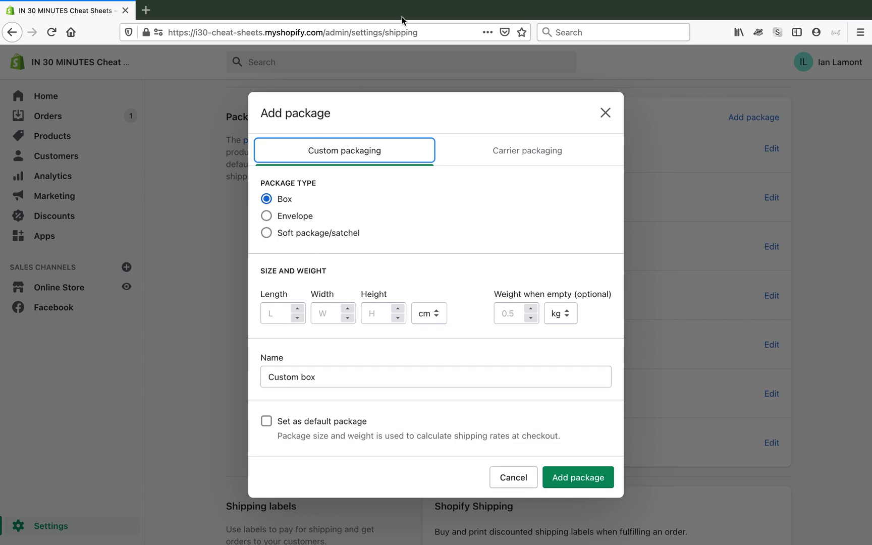
key("super+Tab")
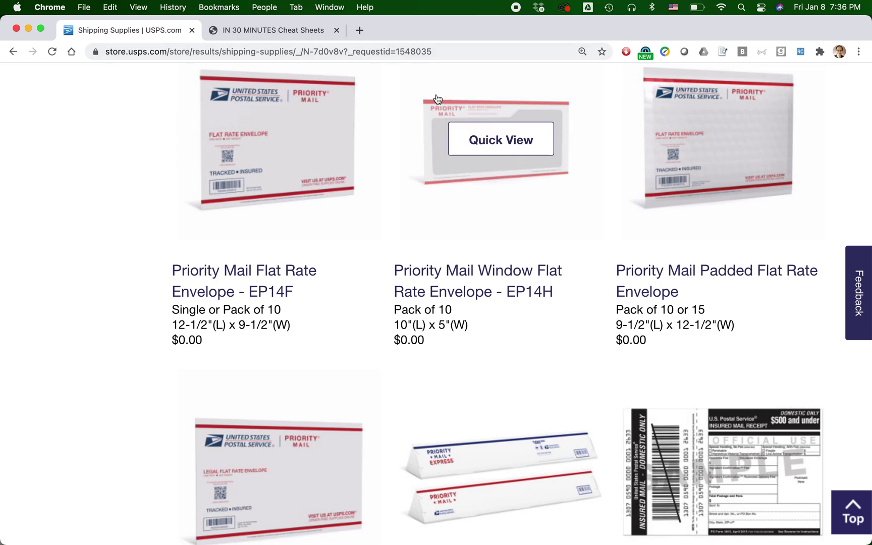
scroll(436, 284, "down", 5)
scroll(436, 285, "down", 1)
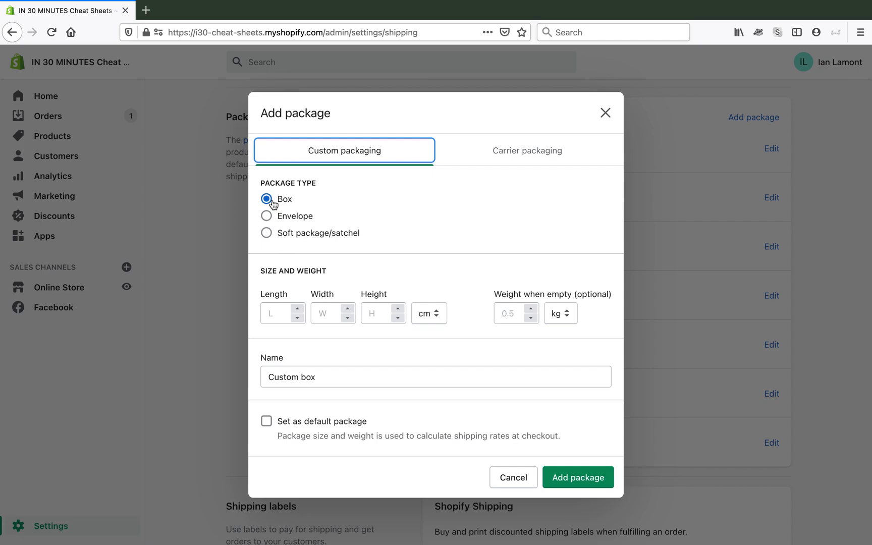
Enter the box dimensions 36 × 6 × 4 in.
left_click(274, 312)
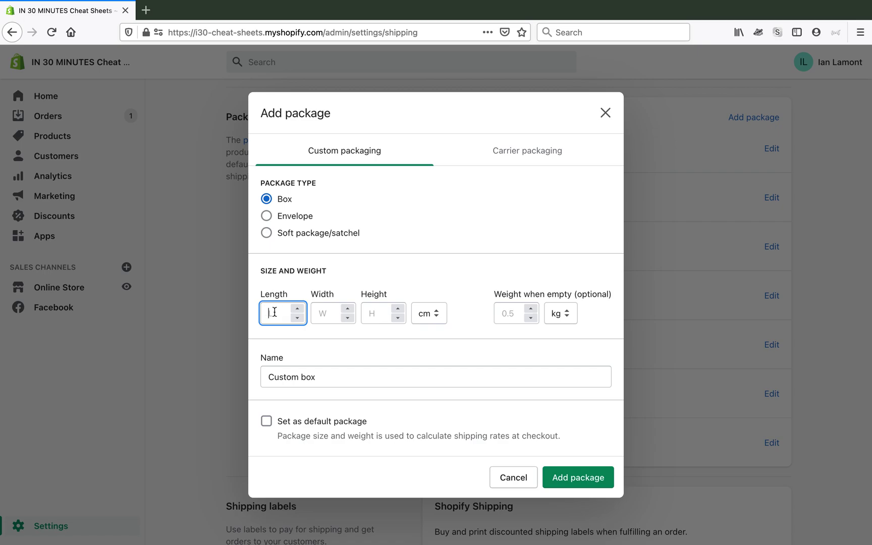
type("36")
key("Tab")
type("6")
key("Tab")
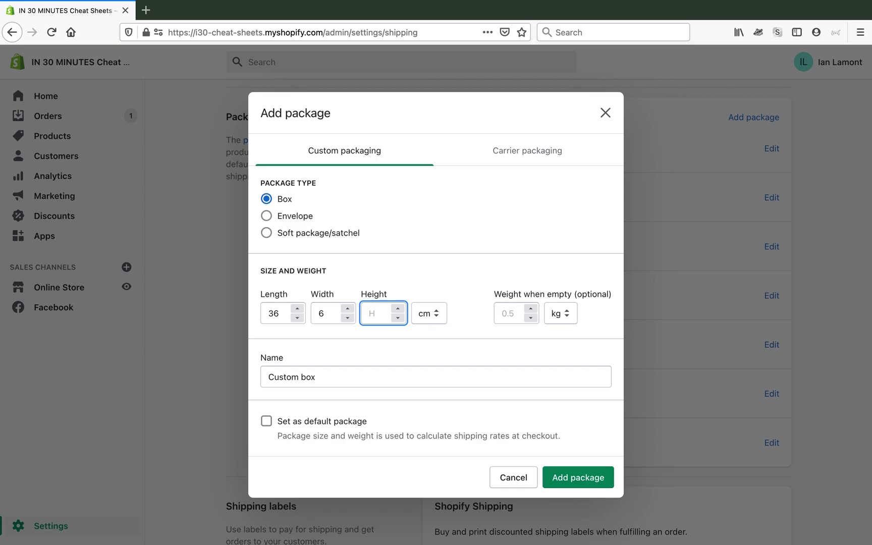
type("4")
left_click(439, 313)
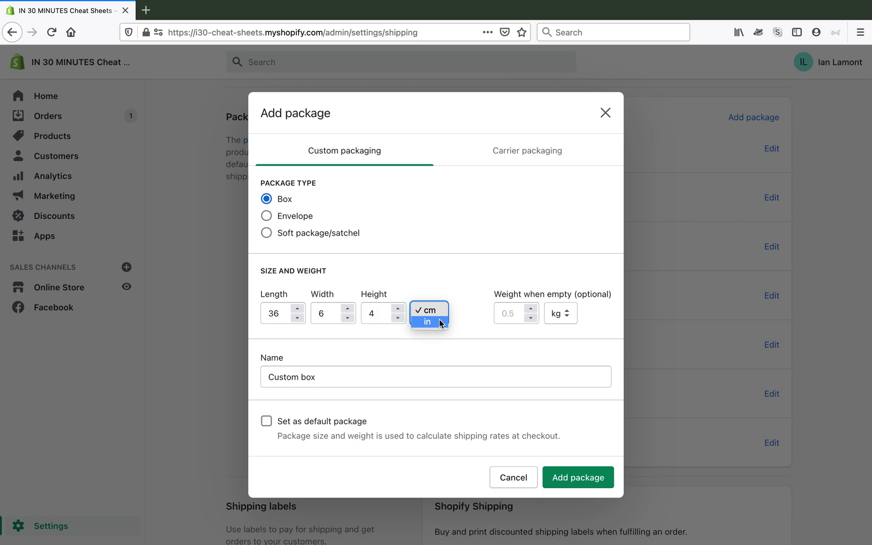
left_click(439, 320)
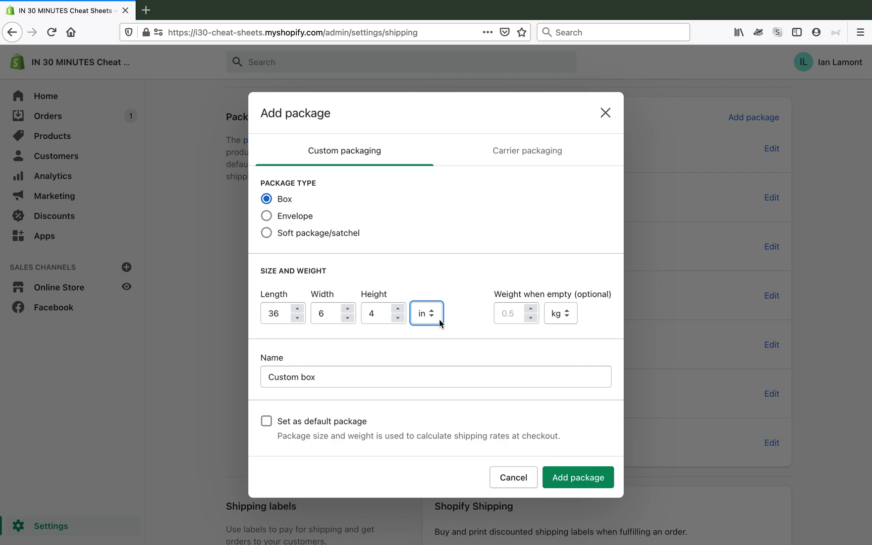
Set the package's empty weight to 4 oz.
left_click(511, 314)
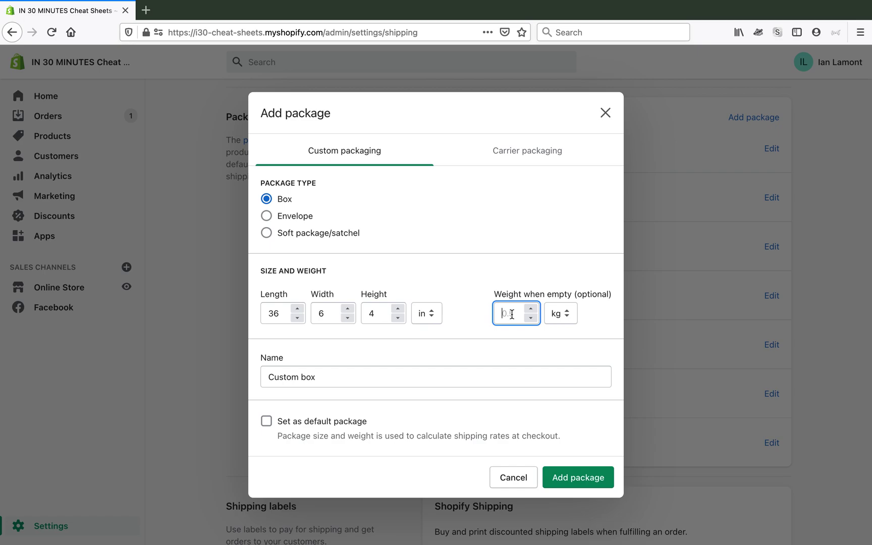
key("super+Tab")
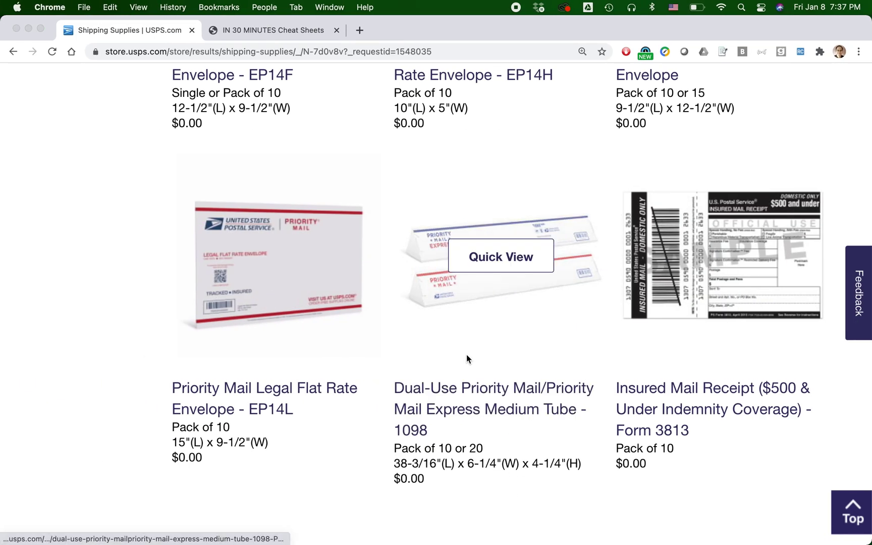
key("super+Tab")
type("4")
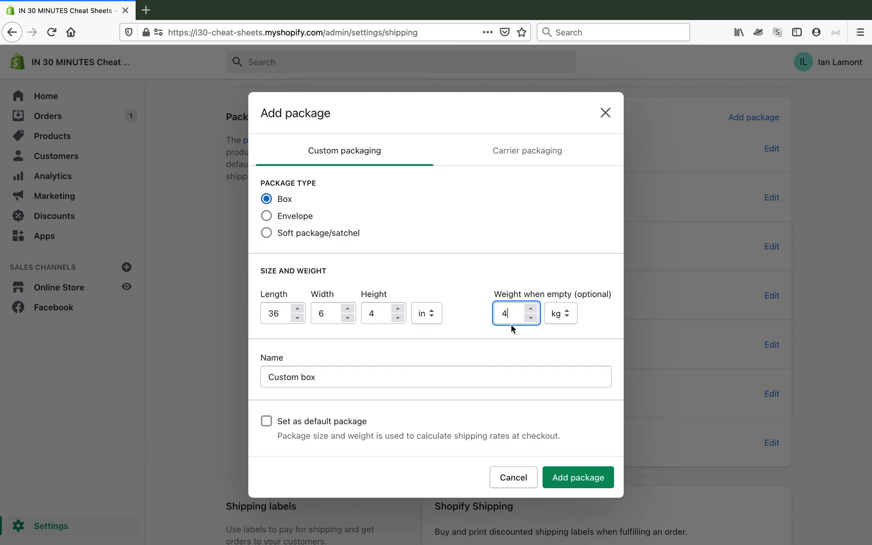
left_click(570, 314)
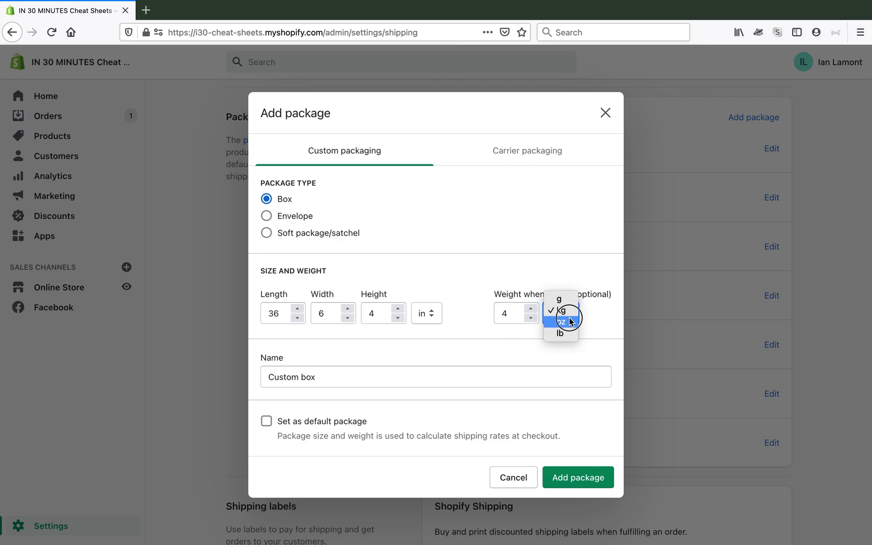
left_click(569, 322)
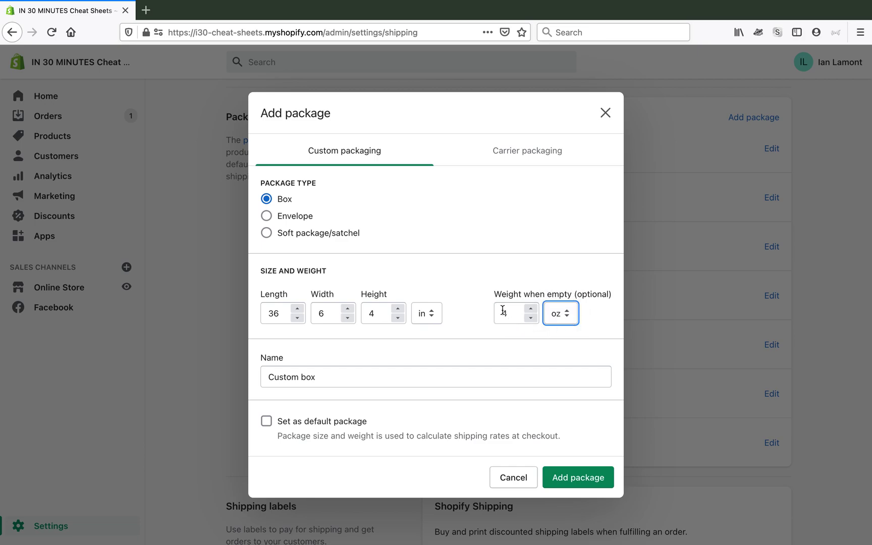
Rename the package from 'Custom box' to 'USPS Triangular Priority Mail Tube'.
double_click(308, 377)
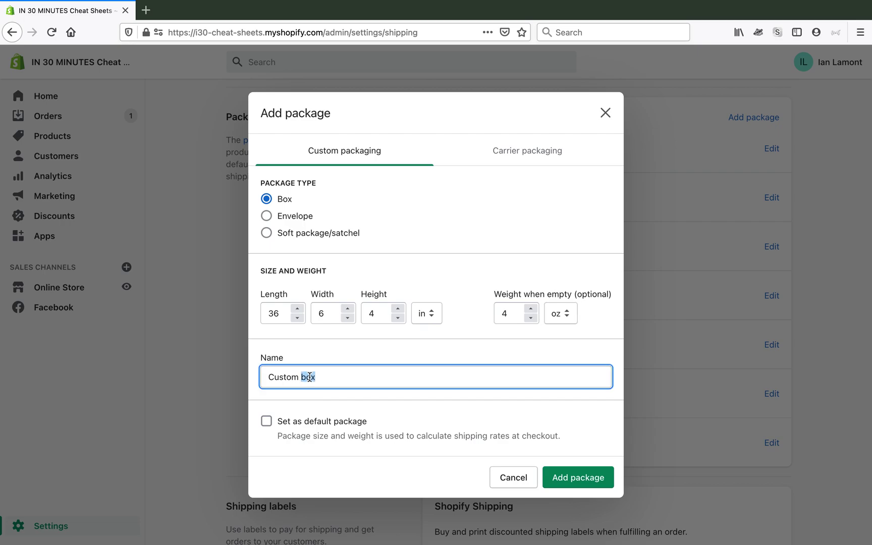
triple_click(310, 377)
type("USPS")
key("BackSpace")
key("BackSpace")
type("PS Triangular Priority Mail RT")
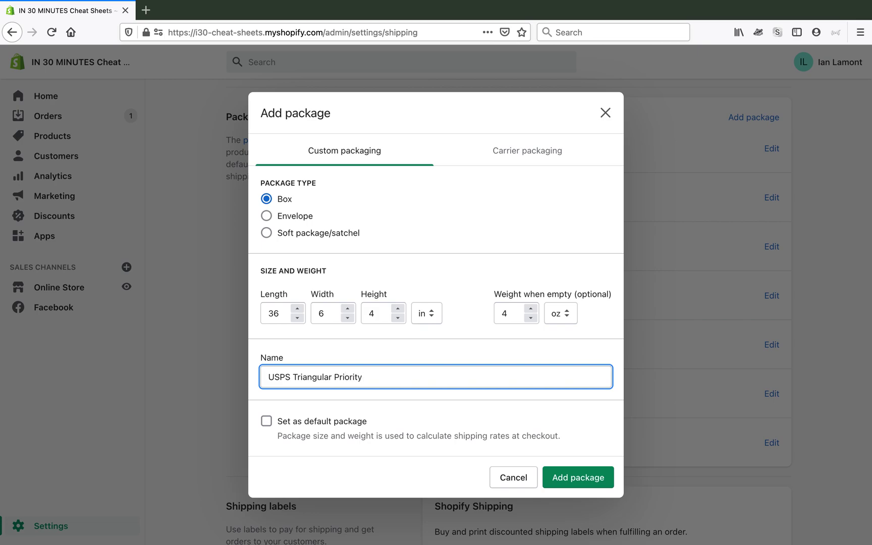
key("BackSpace")
key("BackSpace")
type("Tube")
triple_click(335, 379)
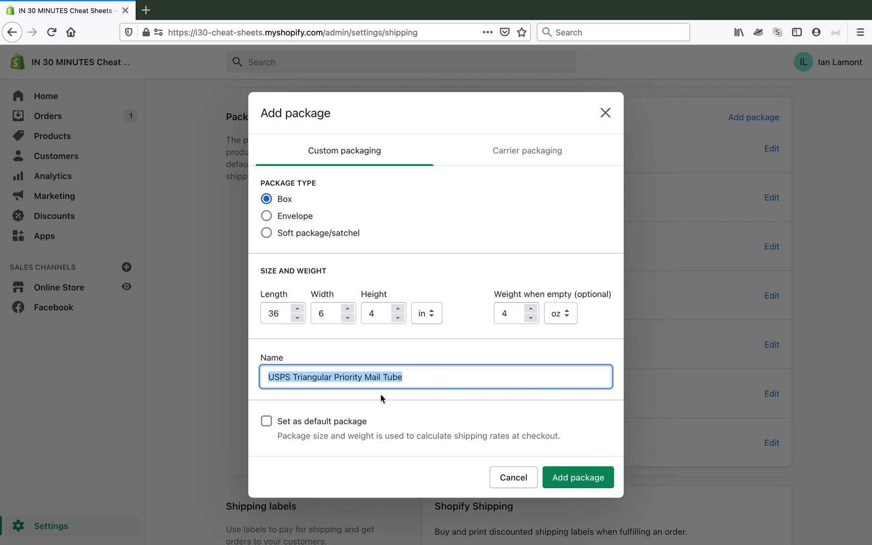
Save the USPS Triangular Priority Mail Tube (36 × 6 × 4 in, 4 oz), check Saved packages, return to USPS supplies.
left_click(578, 479)
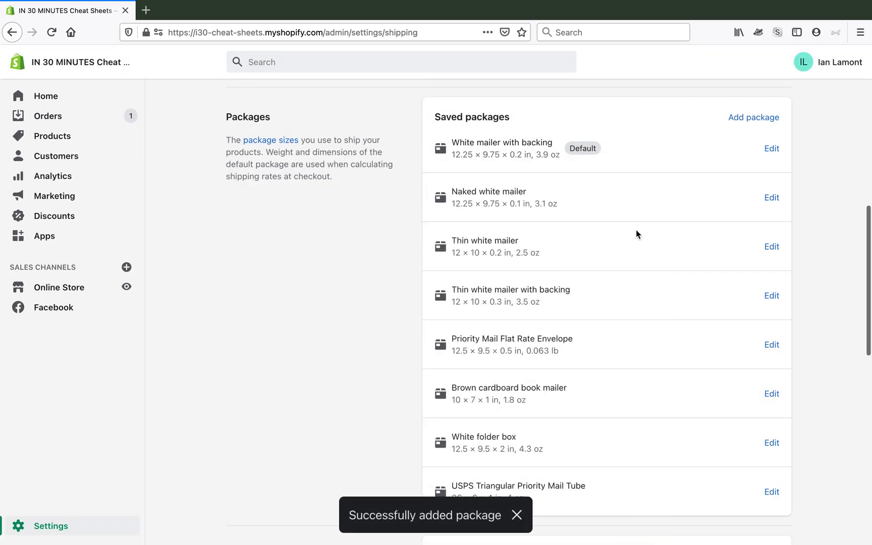
scroll(636, 230, "down", 1)
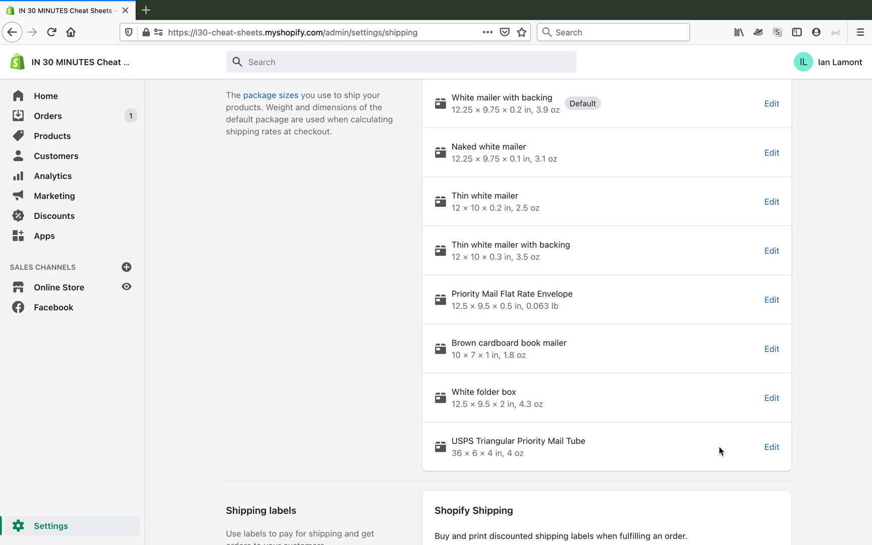
scroll(719, 451, "up", 1)
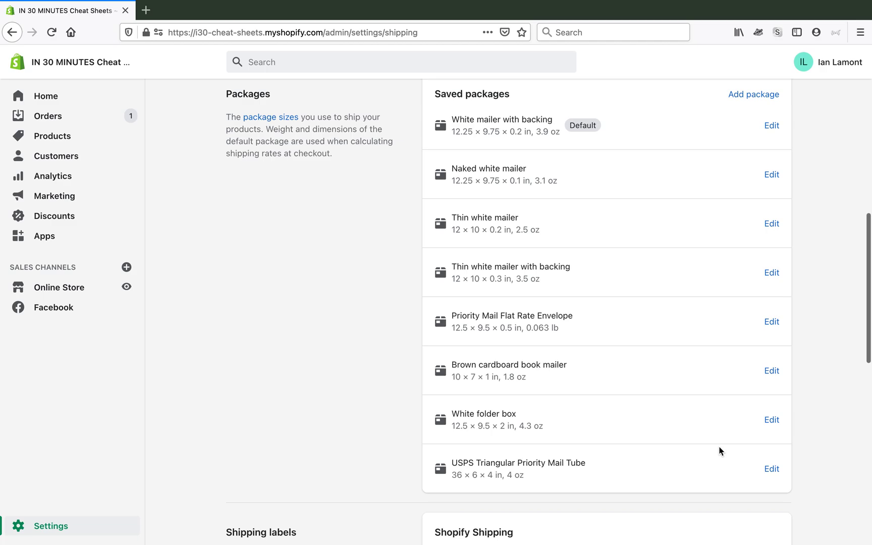
key("super+Tab")
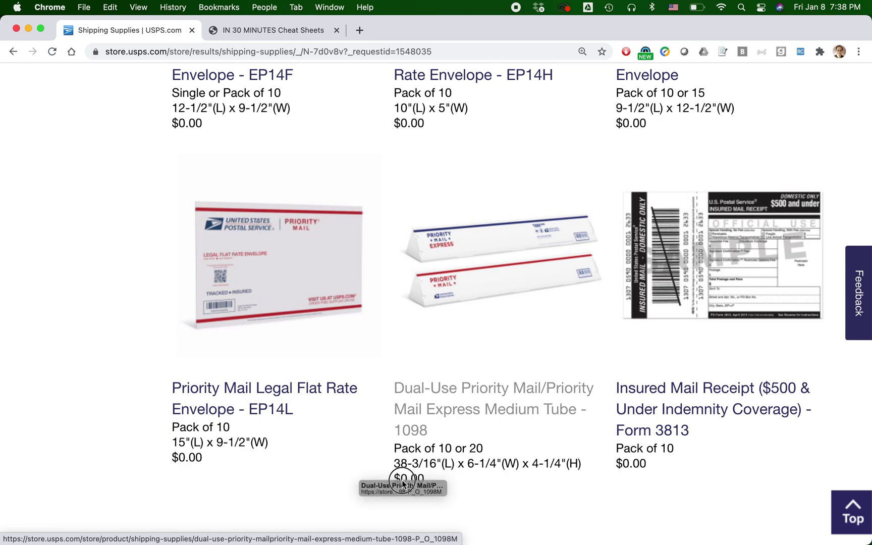
Leave the USPS Medium Tube - 1098 listing and bring the Lean Media video page in Safari forward.
mouse_move(450, 336)
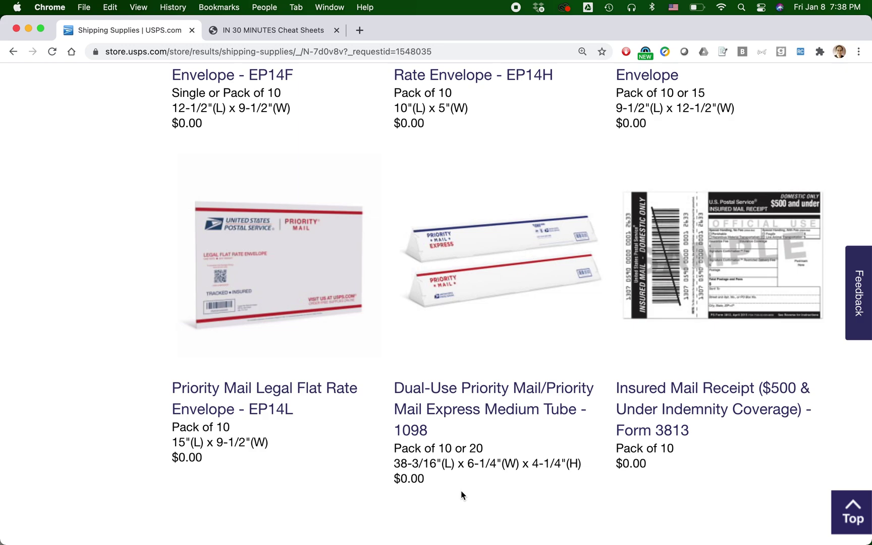
key("super+Tab")
key("super+Tab")
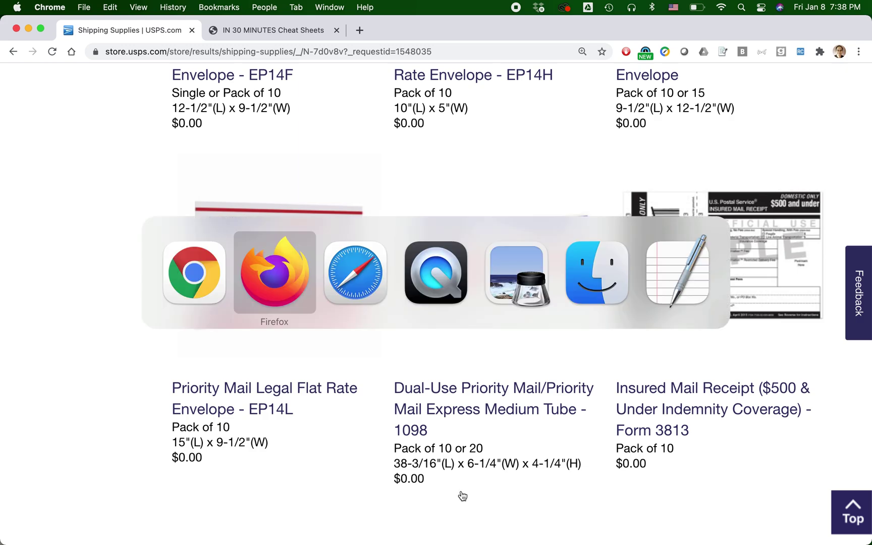